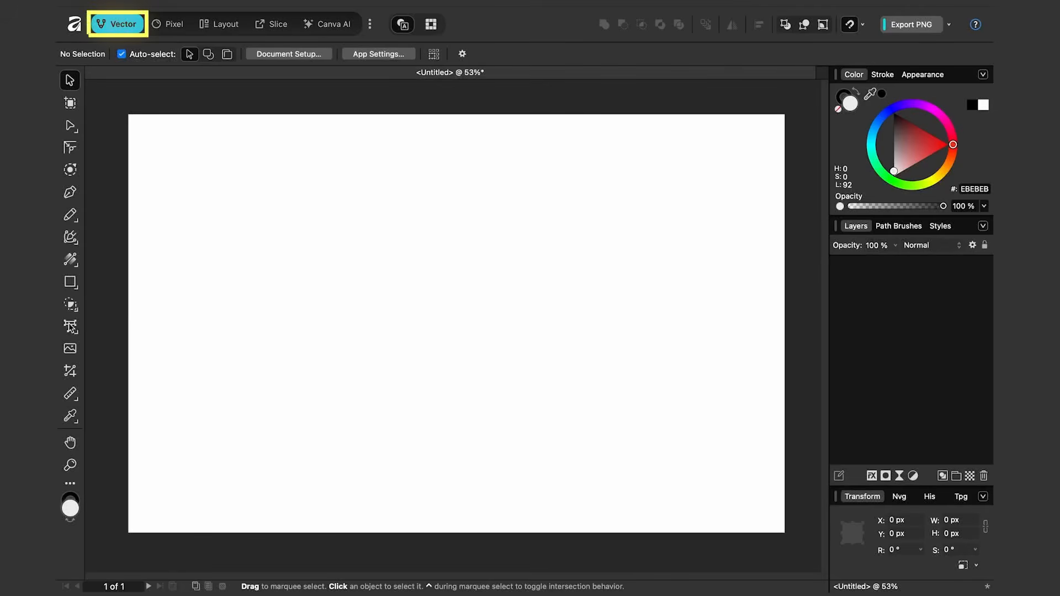
# Add large art text reading "TEST" to the upper part of the blank page
pyautogui.click(70, 327)
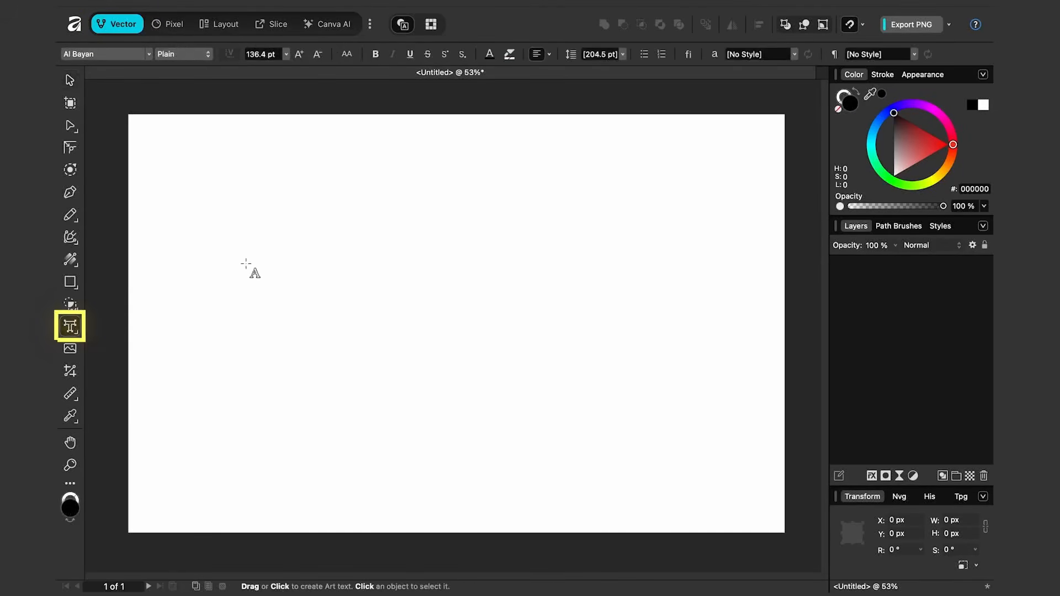
pyautogui.moveTo(219, 184); pyautogui.dragTo(290, 291)
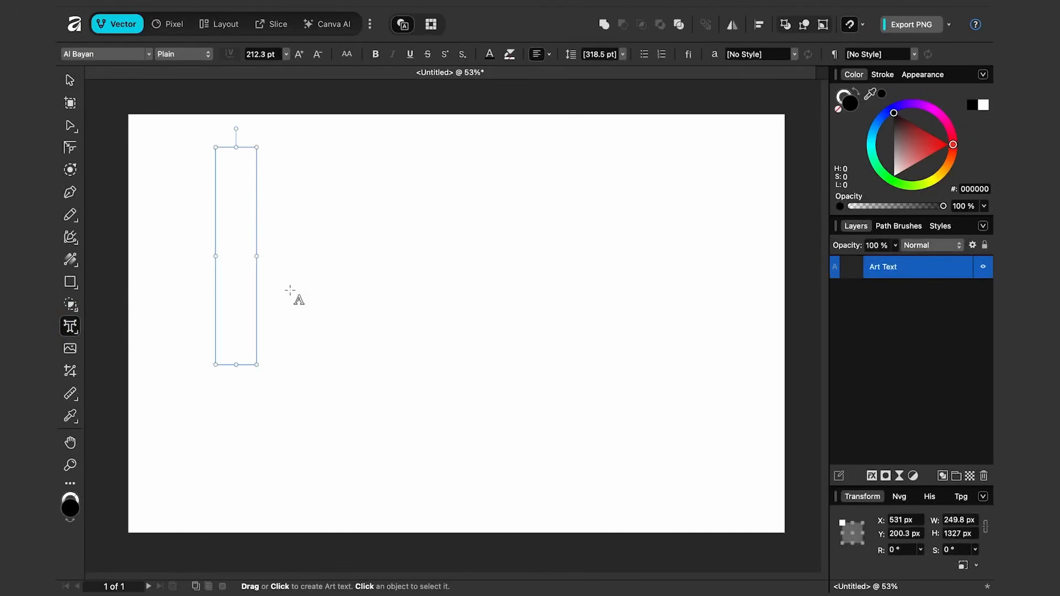
pyautogui.write('TEST')
pyautogui.press('Escape')
pyautogui.click(70, 81)
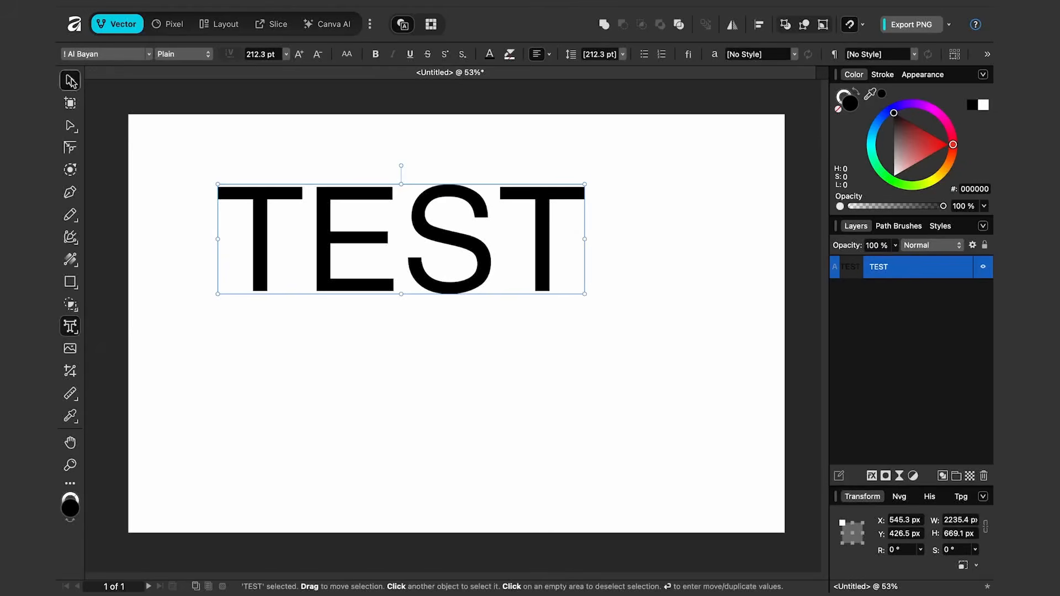
# Set the TEST text in the Anton font and enlarge it to about 369.5 pt
pyautogui.click(105, 53)
pyautogui.click(94, 173)
pyautogui.moveTo(456, 293); pyautogui.dragTo(641, 402)
# Recolor the TEST text light blue (00D3FF) and give it a diagonal gradient that runs from that blue to yellow
pyautogui.click(948, 146)
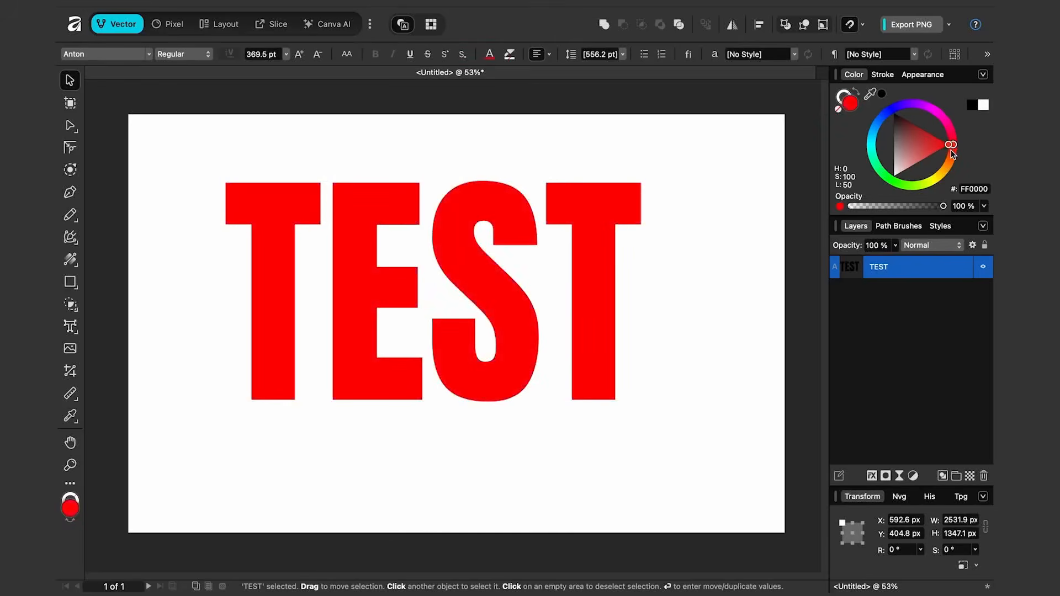
pyautogui.moveTo(950, 146); pyautogui.dragTo(888, 143)
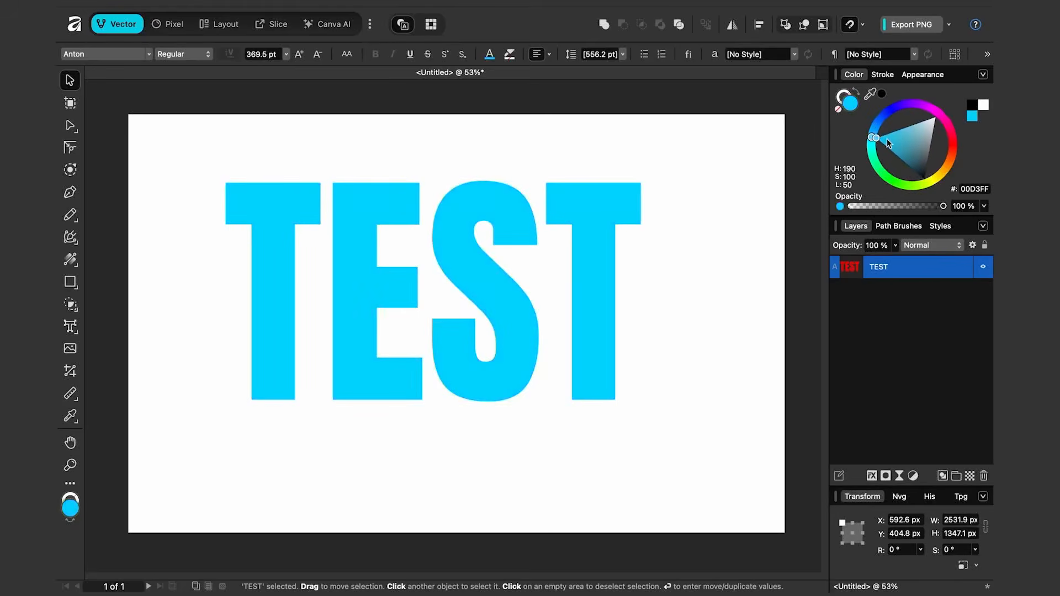
pyautogui.click(70, 260)
pyautogui.moveTo(348, 208); pyautogui.dragTo(502, 373)
pyautogui.moveTo(927, 110); pyautogui.dragTo(932, 184)
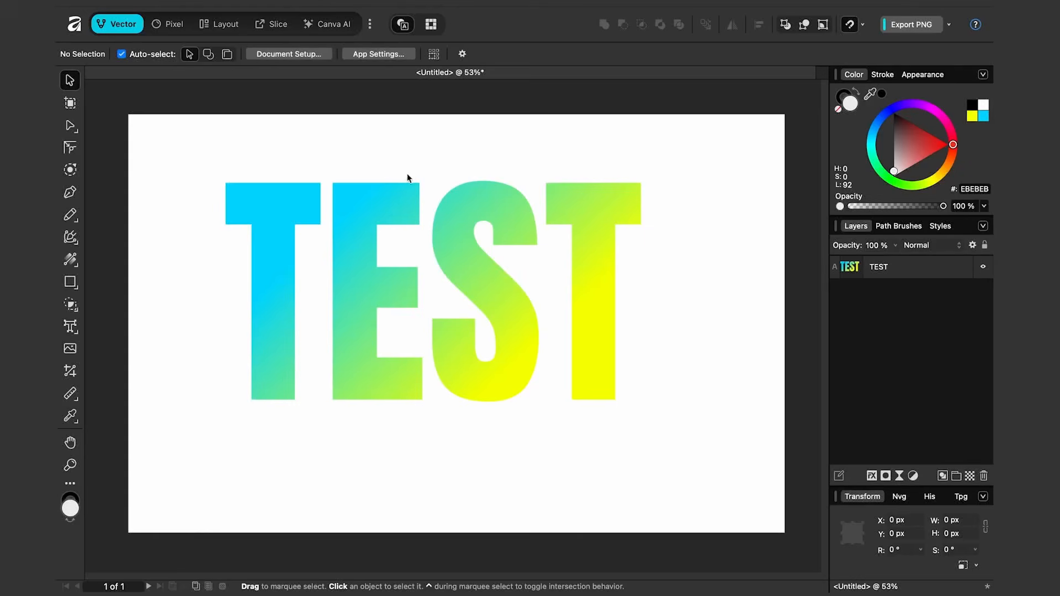
# Change the font of the TEST text to the leopard-patterned color font Leona
pyautogui.click(416, 216)
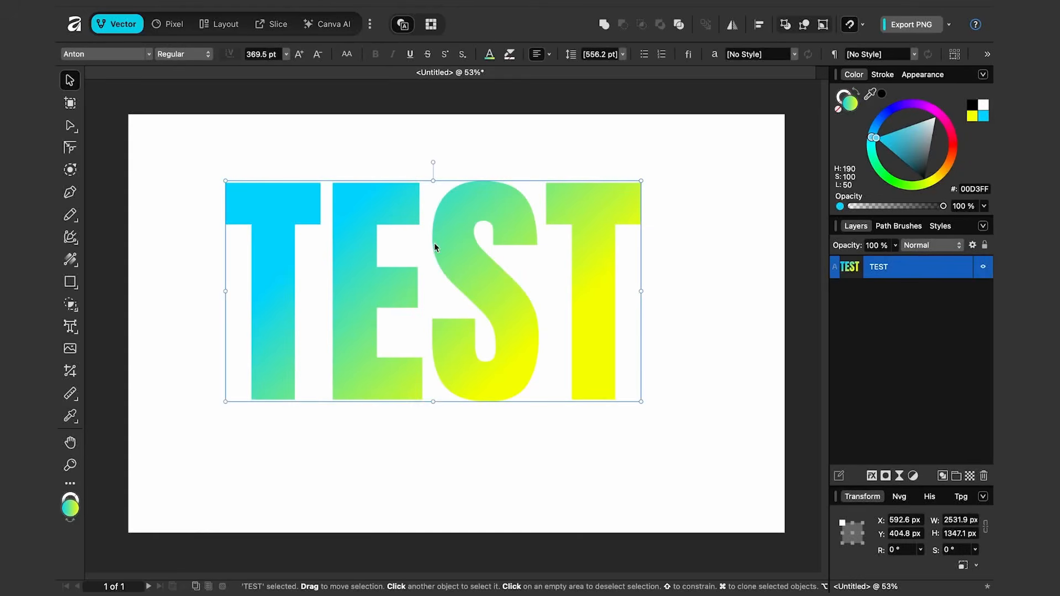
pyautogui.click(150, 54)
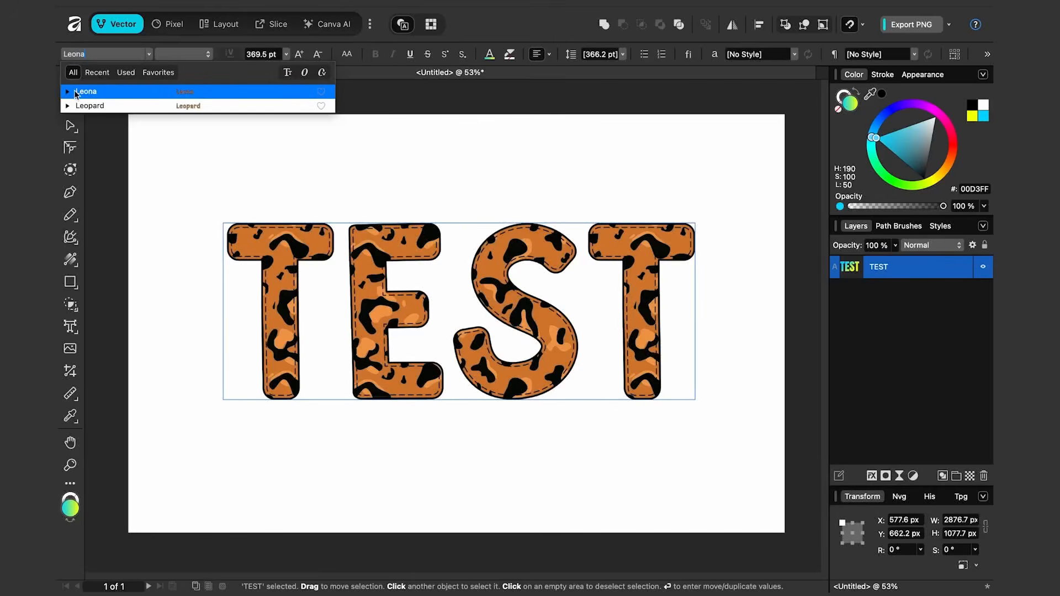
pyautogui.click(81, 91)
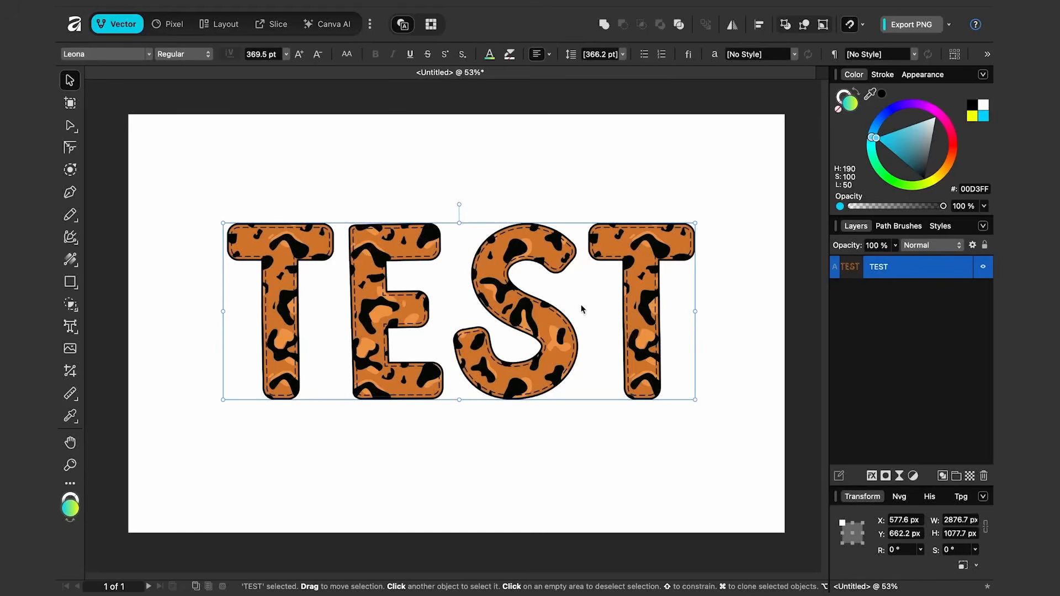
# Replace the word TEST in the text object with ABC
pyautogui.doubleClick(672, 302)
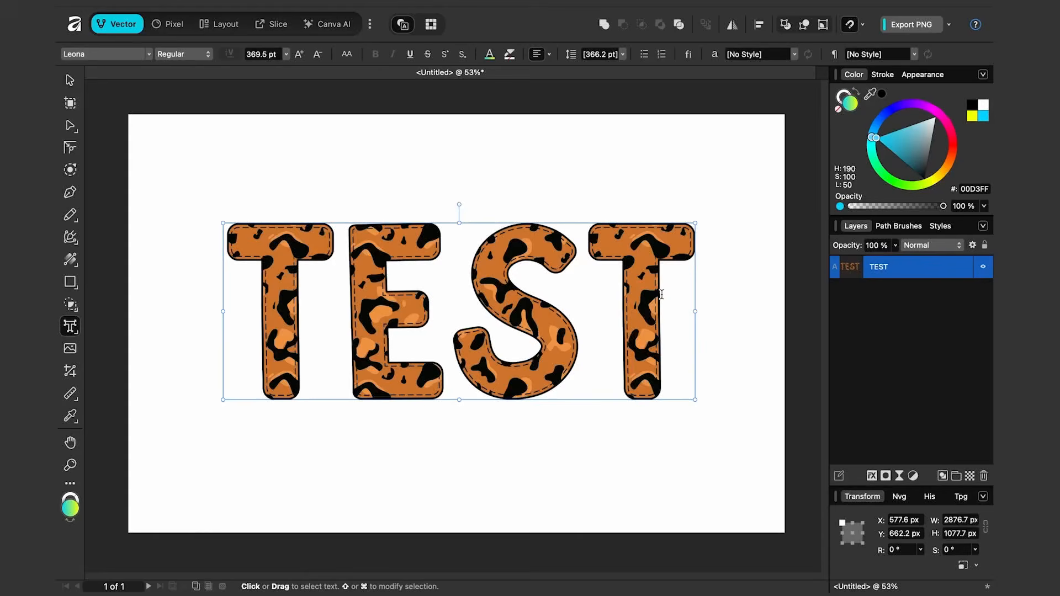
pyautogui.press('BackSpace')
pyautogui.press('BackSpace')
pyautogui.press('BackSpace')
pyautogui.press('BackSpace')
pyautogui.write('ABC')
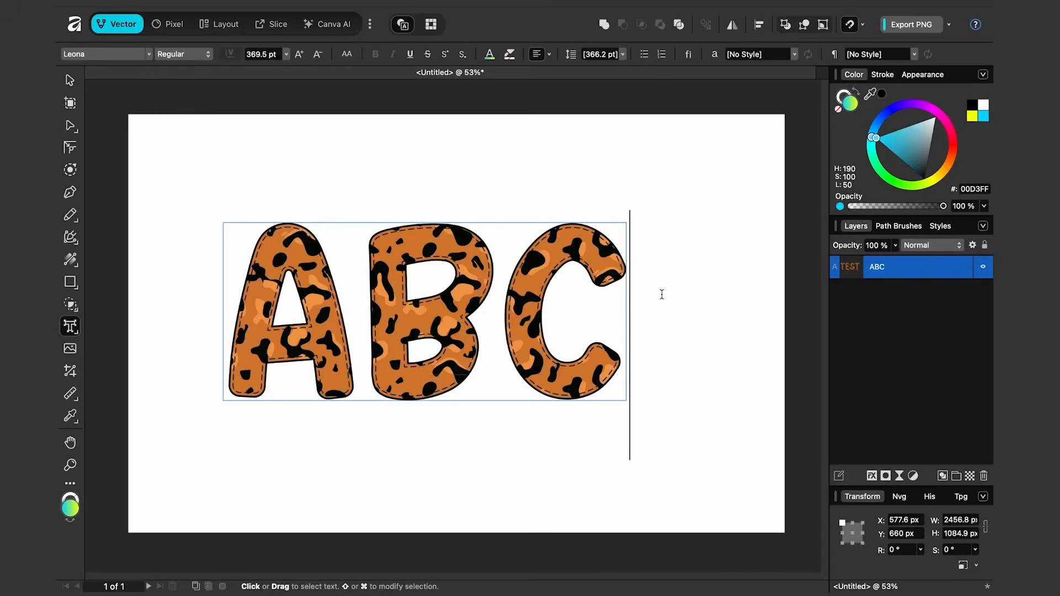
# Replace ABC with NAME and move the text object to about X 408 px, Y 609 px
pyautogui.press('BackSpace')
pyautogui.press('BackSpace')
pyautogui.press('BackSpace')
pyautogui.write('NAME')
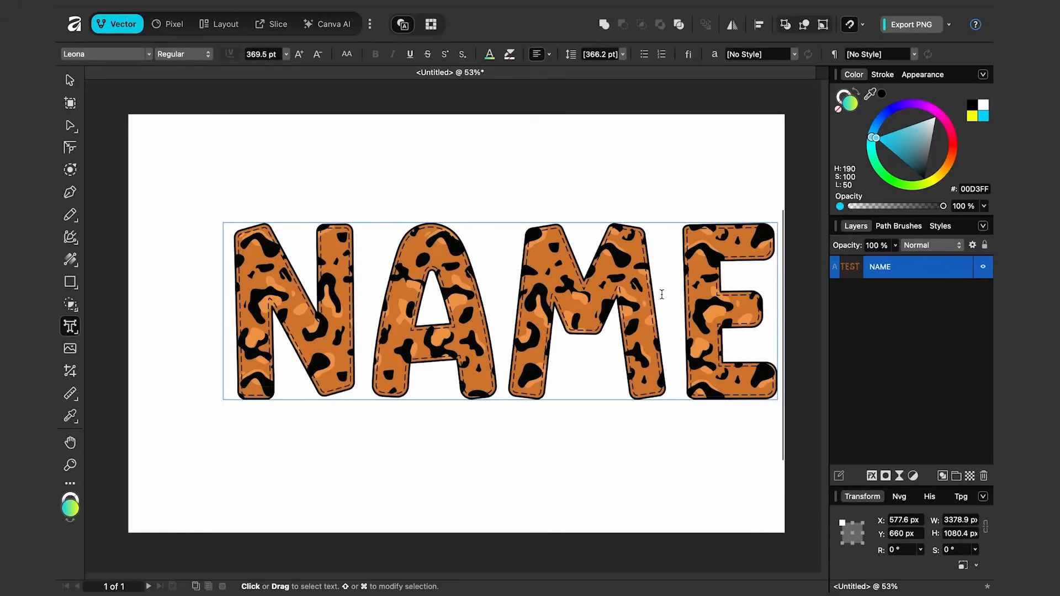
pyautogui.click(70, 80)
pyautogui.moveTo(411, 263); pyautogui.dragTo(383, 255)
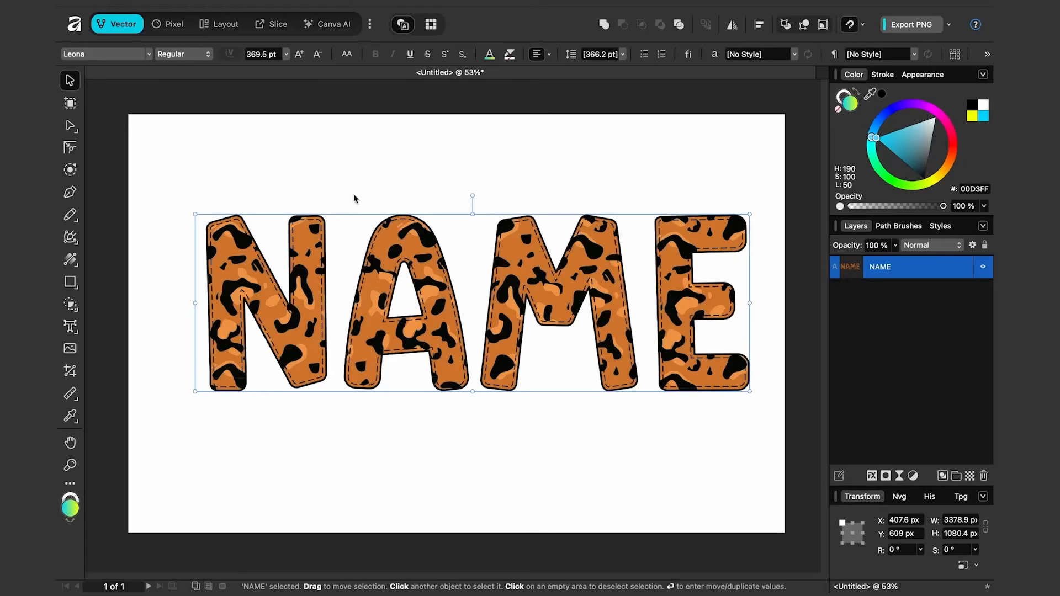
# Set only the letter A of NAME in the Cowdy font
pyautogui.doubleClick(420, 270)
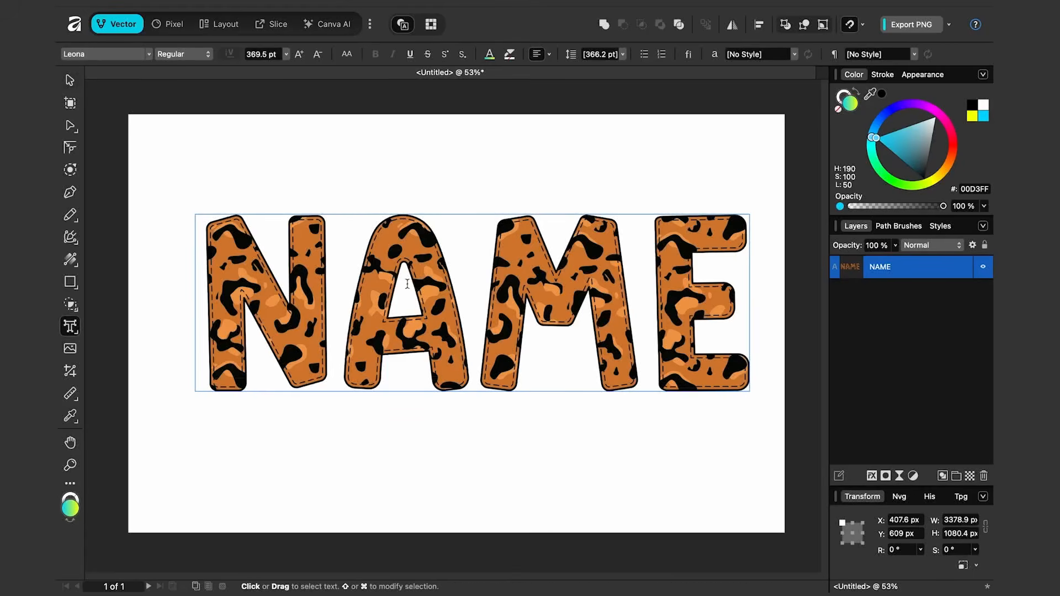
pyautogui.moveTo(407, 284); pyautogui.dragTo(377, 284)
pyautogui.click(149, 54)
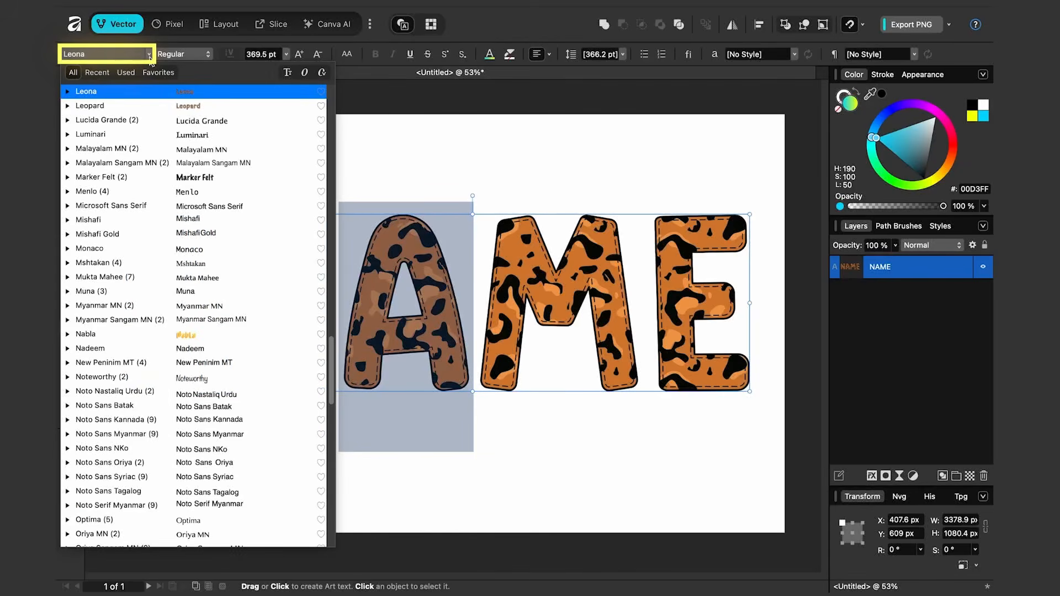
pyautogui.write('cow')
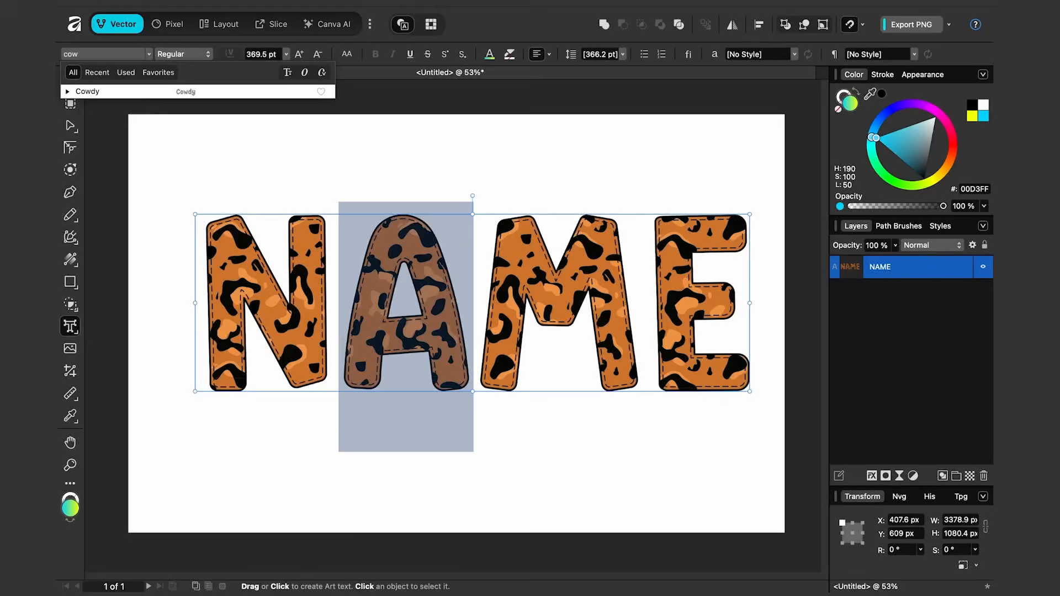
pyautogui.click(128, 91)
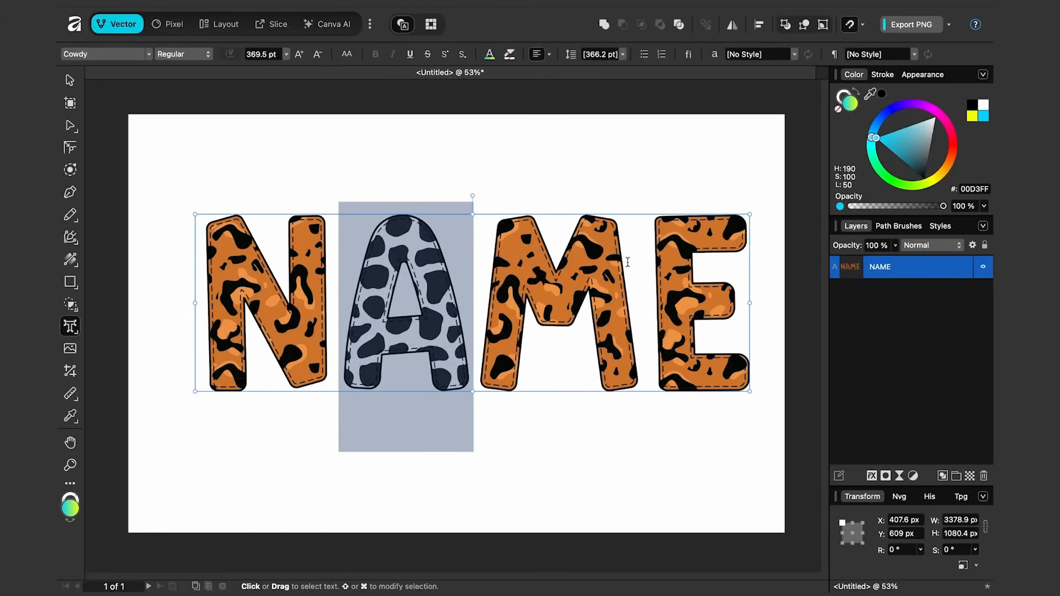
# Set only the letter E of NAME in the Leopard font and deselect the letter
pyautogui.click(652, 259)
pyautogui.moveTo(651, 280); pyautogui.dragTo(720, 287)
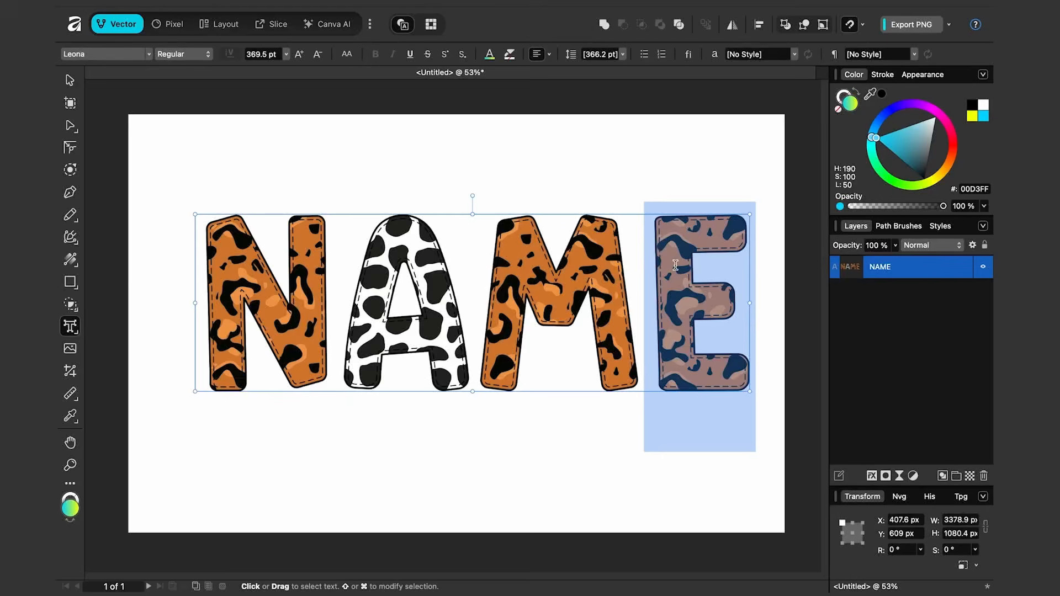
pyautogui.click(148, 55)
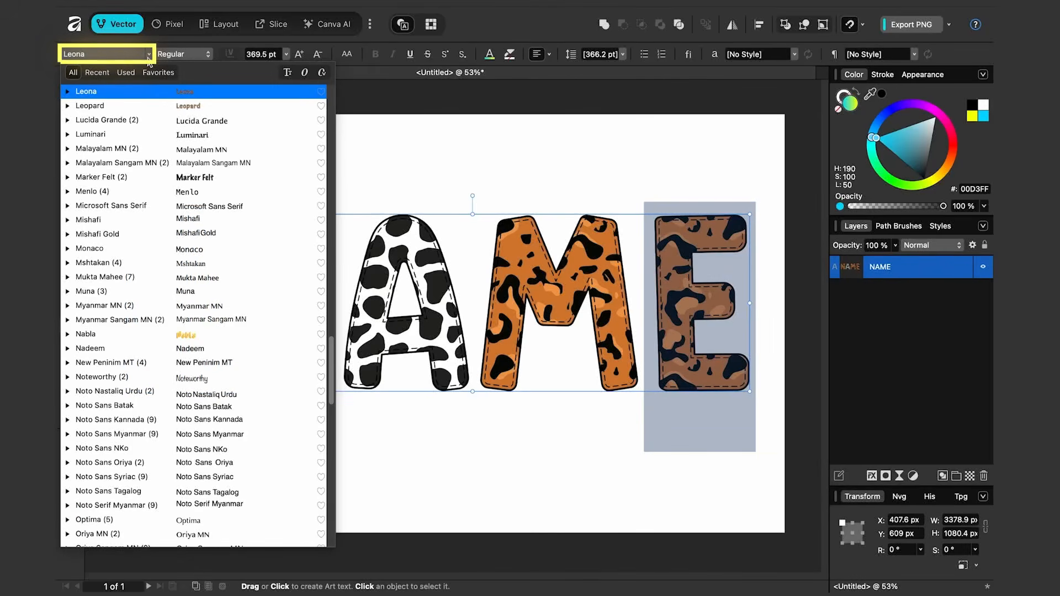
pyautogui.click(197, 107)
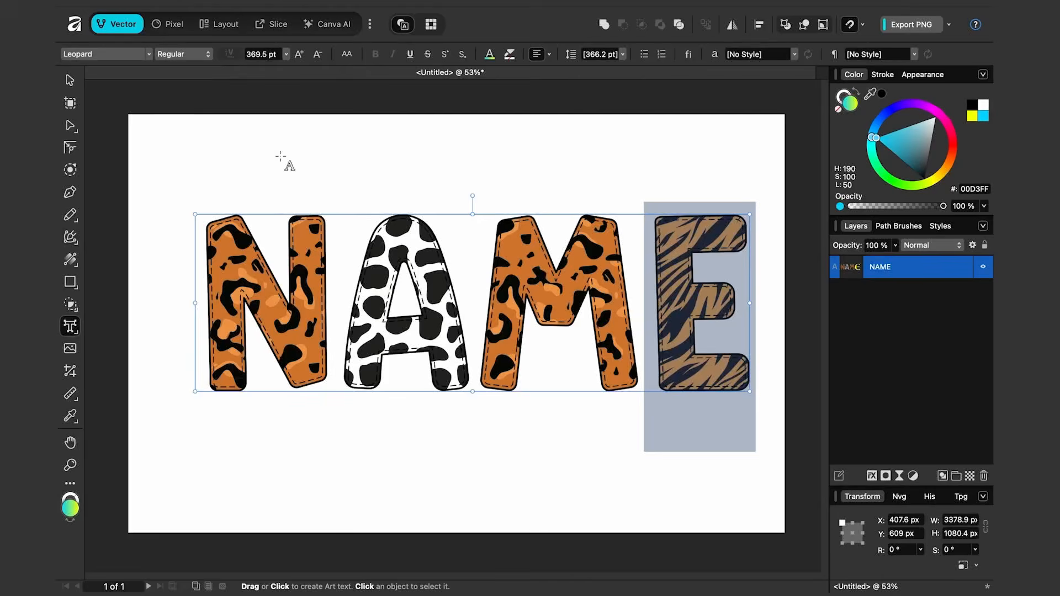
pyautogui.press('Escape')
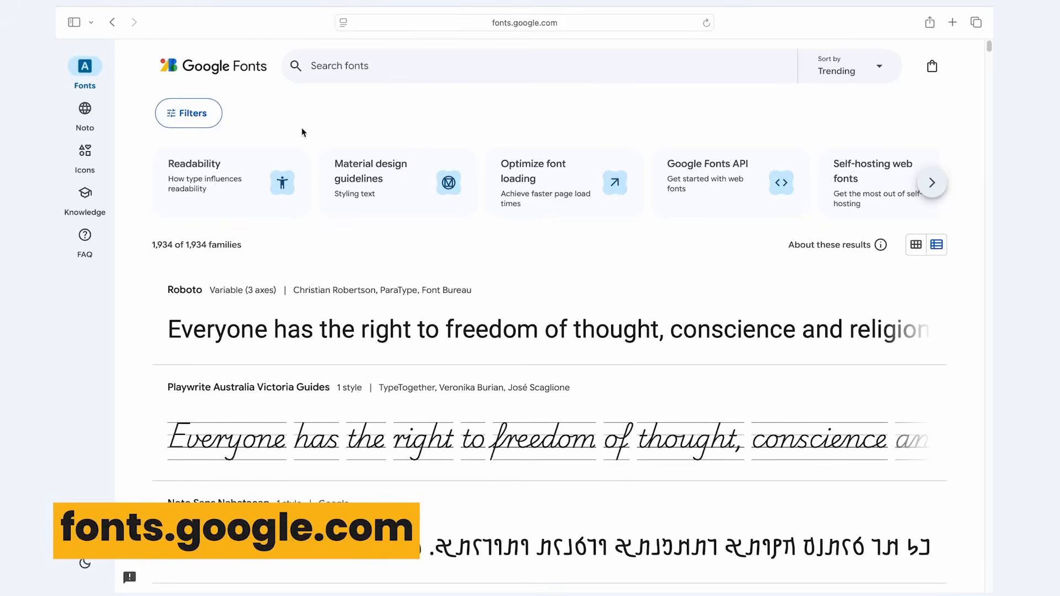
# Switch to Google Fonts in the browser, filter the families by the Color technology and browse through the list
pyautogui.click(187, 113)
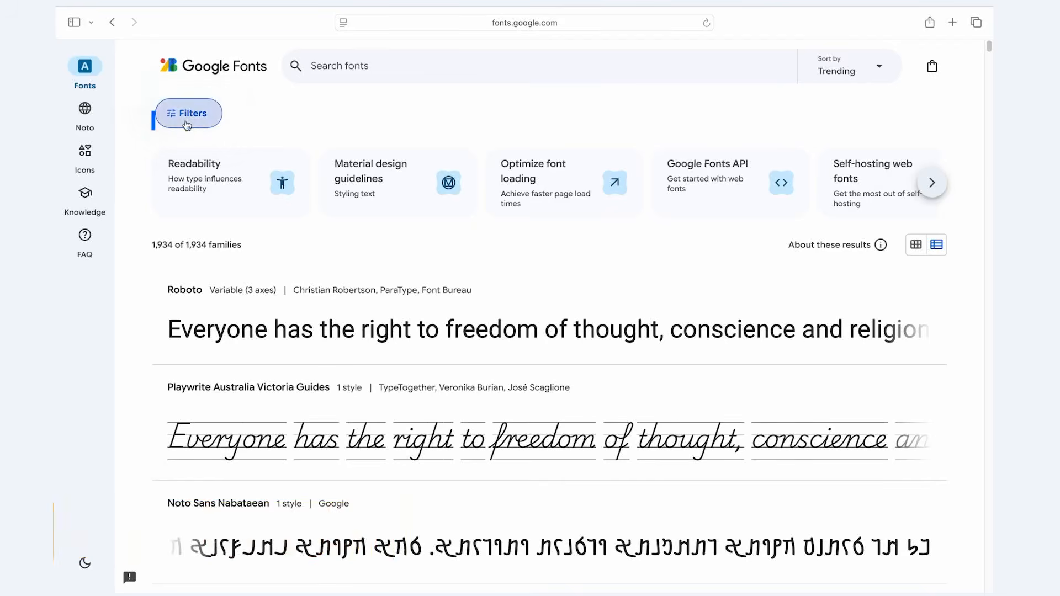
pyautogui.moveTo(312, 131); pyautogui.dragTo(308, 475)
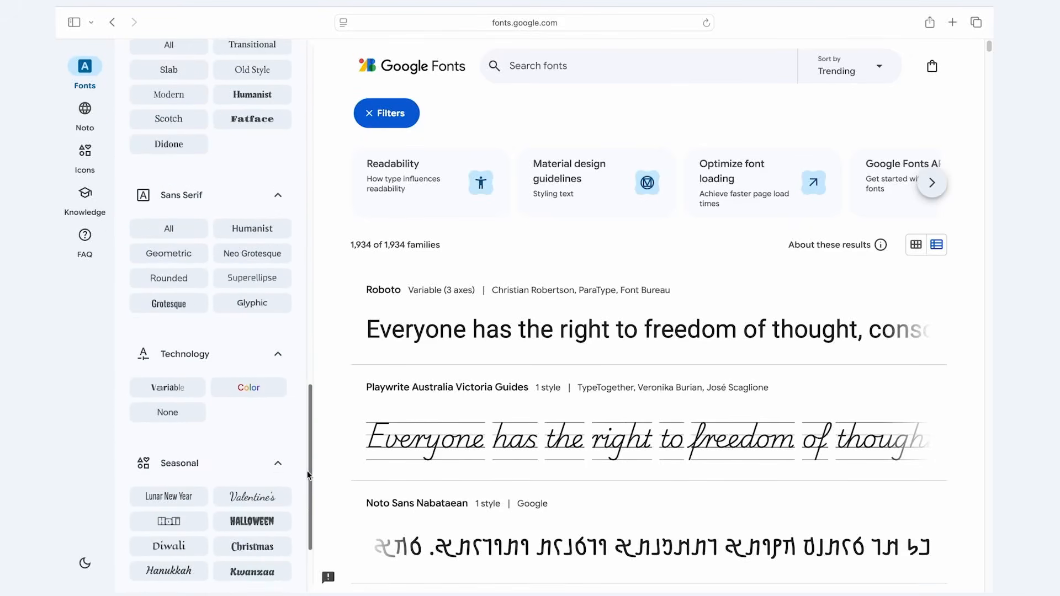
pyautogui.click(249, 388)
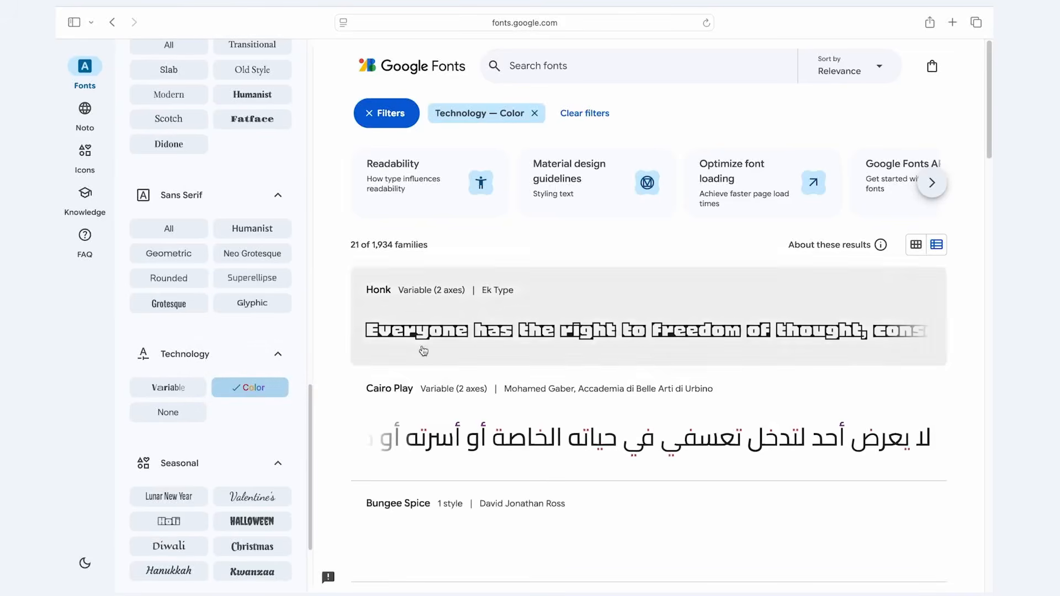
pyautogui.scroll(-5, 607, 331)
pyautogui.scroll(-10, 649, 359)
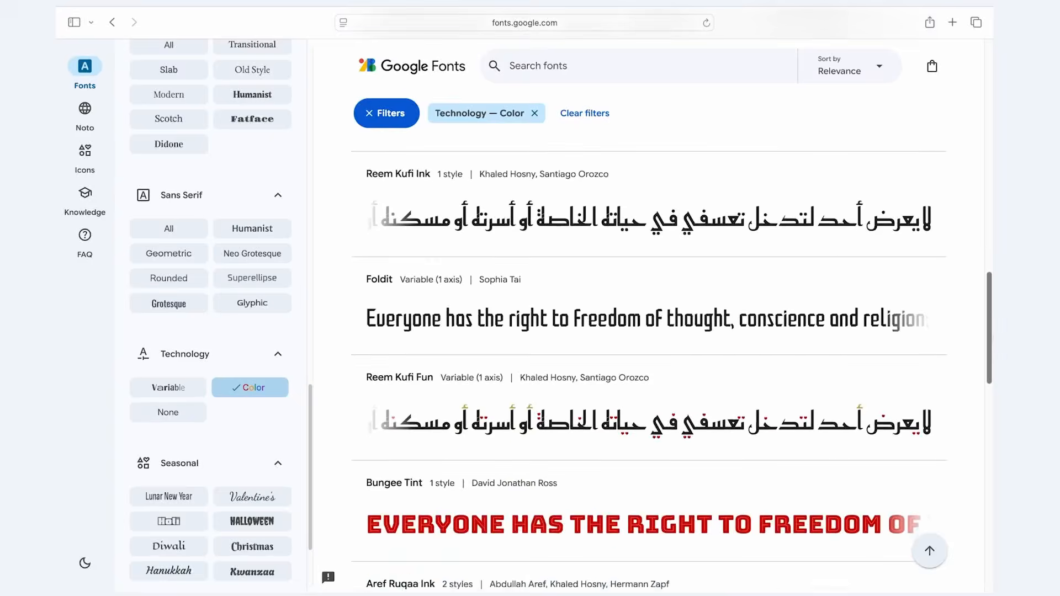
pyautogui.scroll(-10, 634, 286)
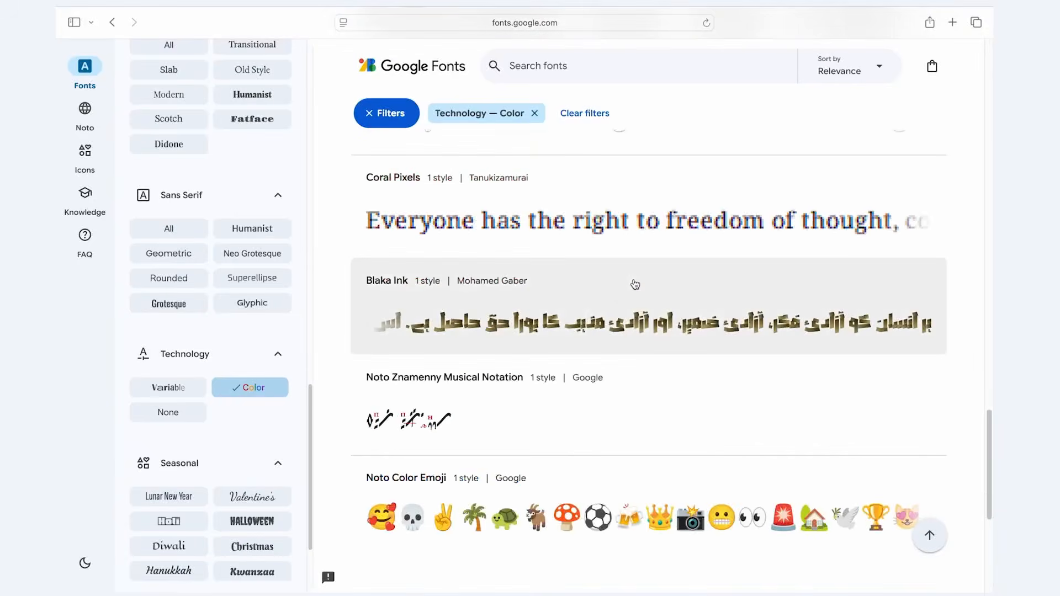
pyautogui.scroll(-5, 634, 286)
pyautogui.scroll(20, 631, 279)
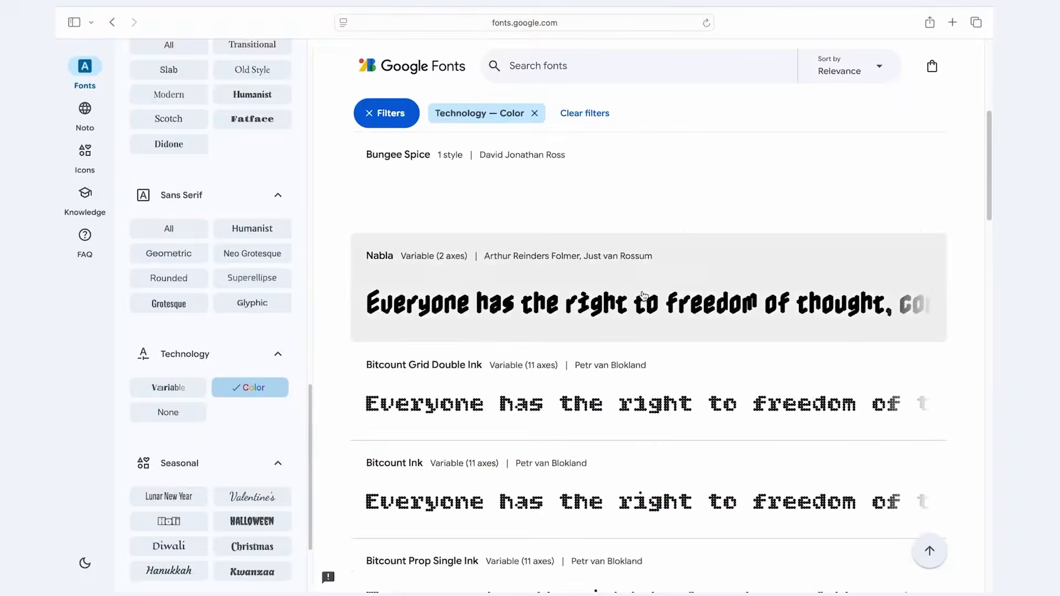
pyautogui.scroll(-5, 636, 260)
# Search Google Fonts for "nabla", open the Nabla family's specimen page, and close this browser window after viewing it
pyautogui.click(579, 67)
pyautogui.write('nabla')
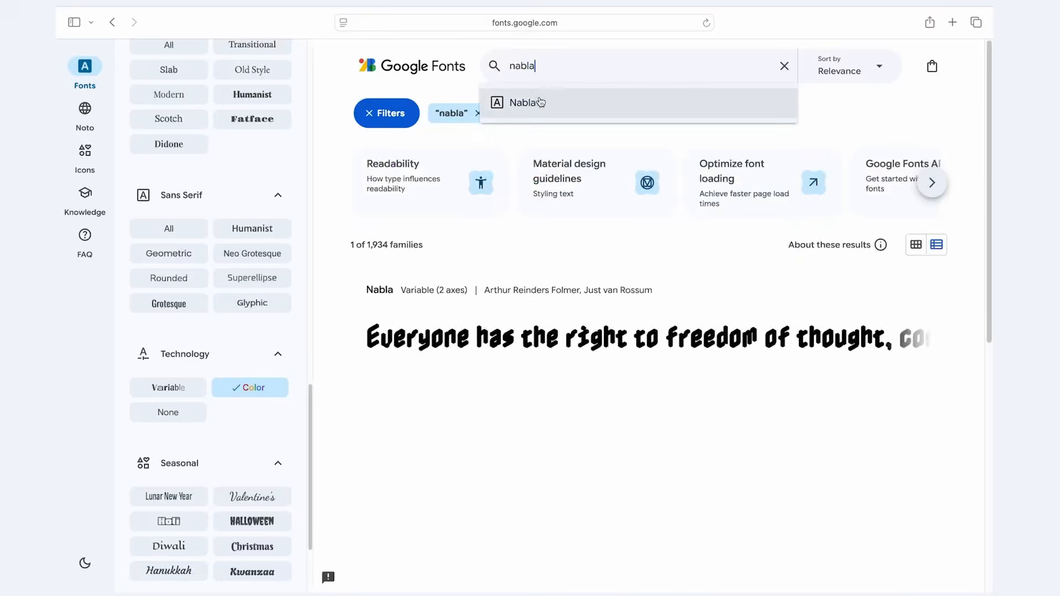
pyautogui.click(540, 104)
pyautogui.scroll(-3, 666, 210)
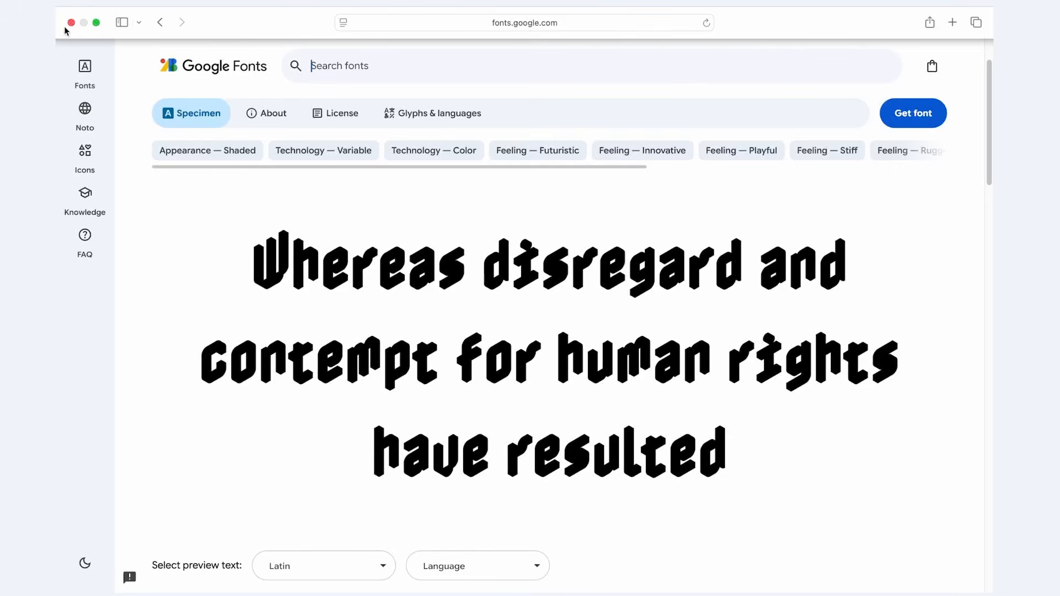
pyautogui.click(71, 24)
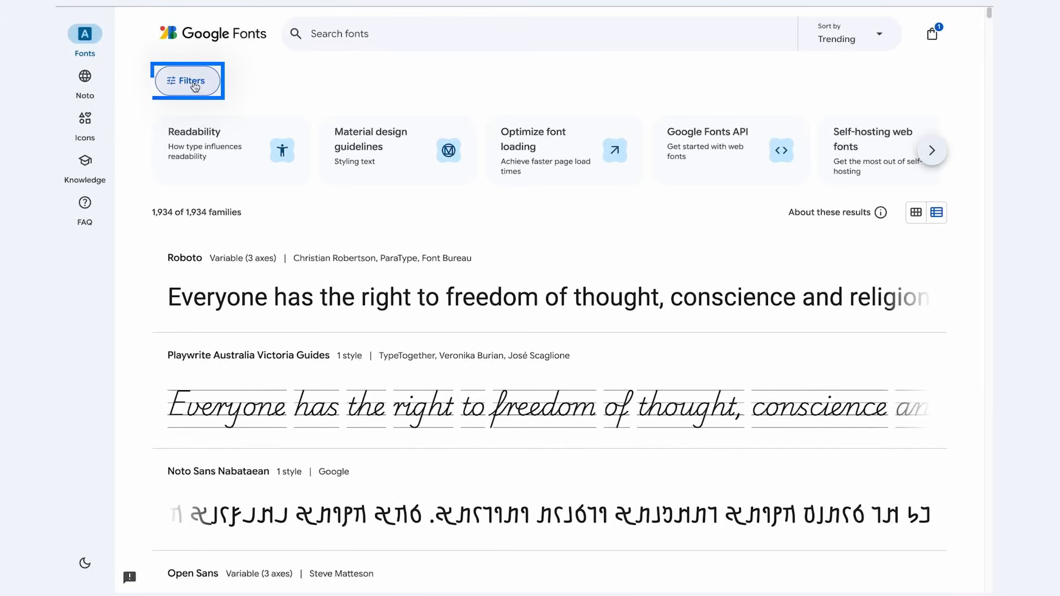
# In the other browser window, filter Google Fonts by the Color technology and look through the colored font previews
pyautogui.click(194, 85)
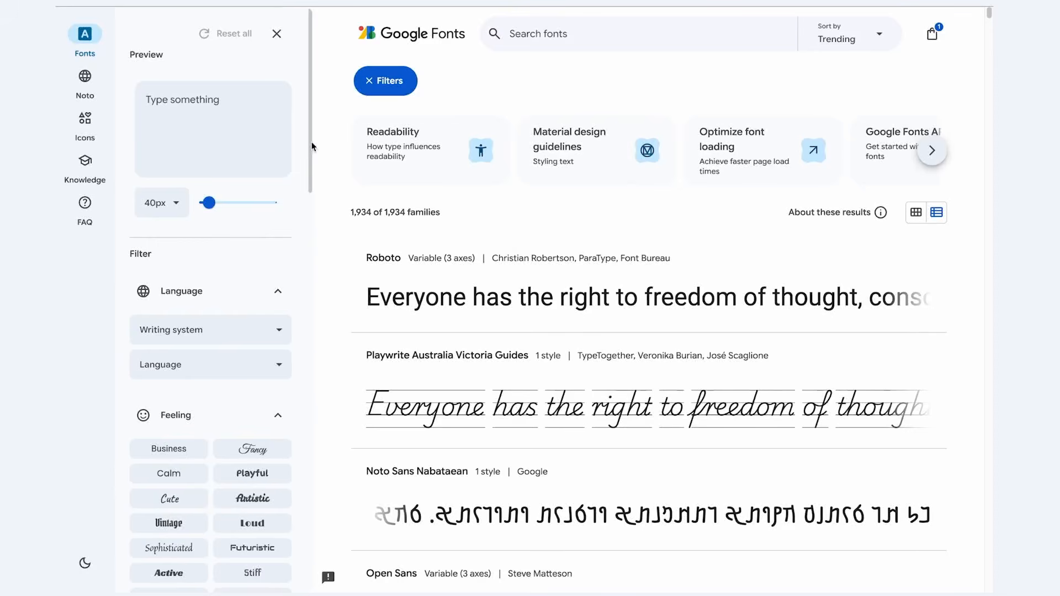
pyautogui.moveTo(312, 146); pyautogui.dragTo(303, 478)
pyautogui.click(249, 421)
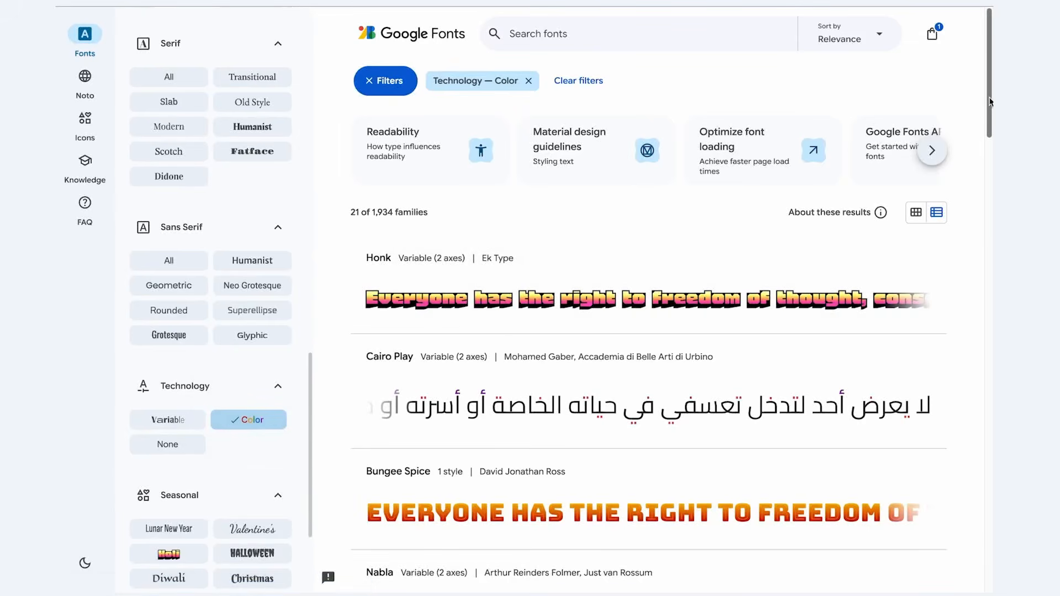
pyautogui.scroll(-3, 986, 108)
pyautogui.scroll(-10, 671, 345)
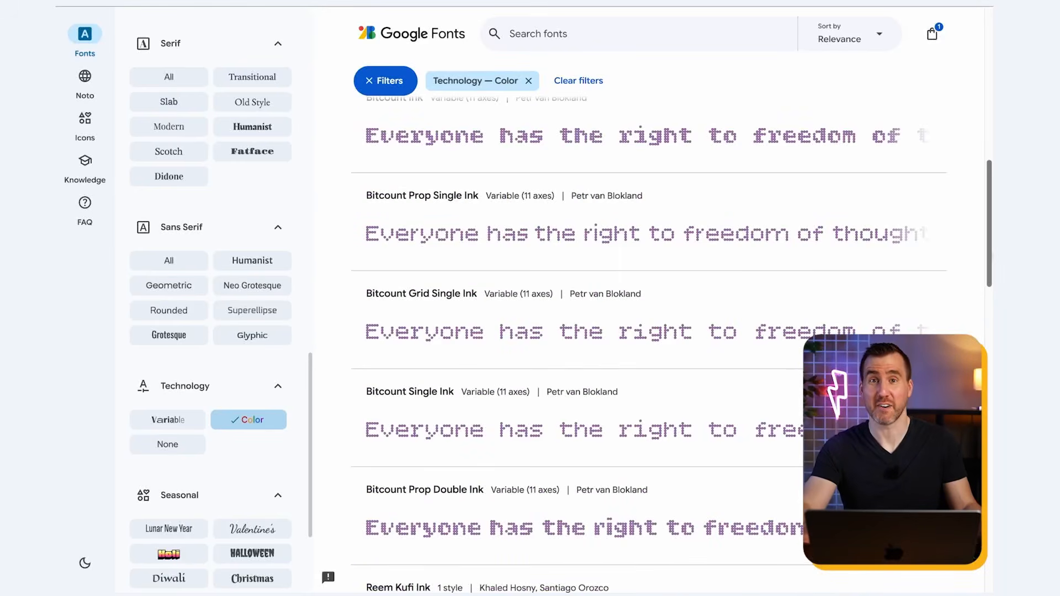
pyautogui.scroll(7, 648, 331)
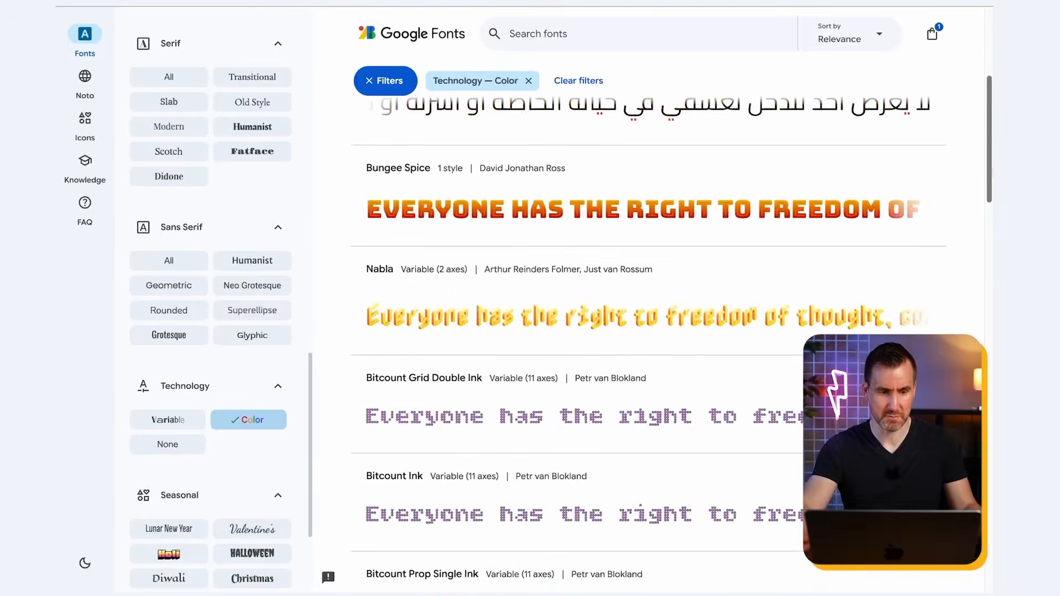
pyautogui.scroll(5, 987, 121)
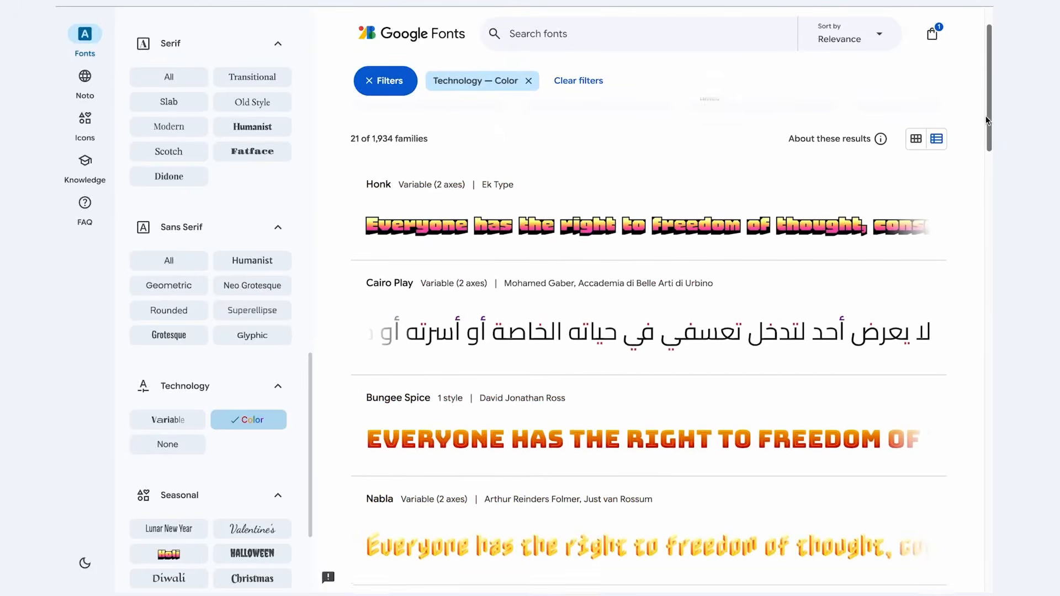
# Open the Nabla family from the Google Fonts color list, add it to the selected fonts, and remove Bungee Tint from the selection
pyautogui.moveTo(988, 121); pyautogui.dragTo(990, 167)
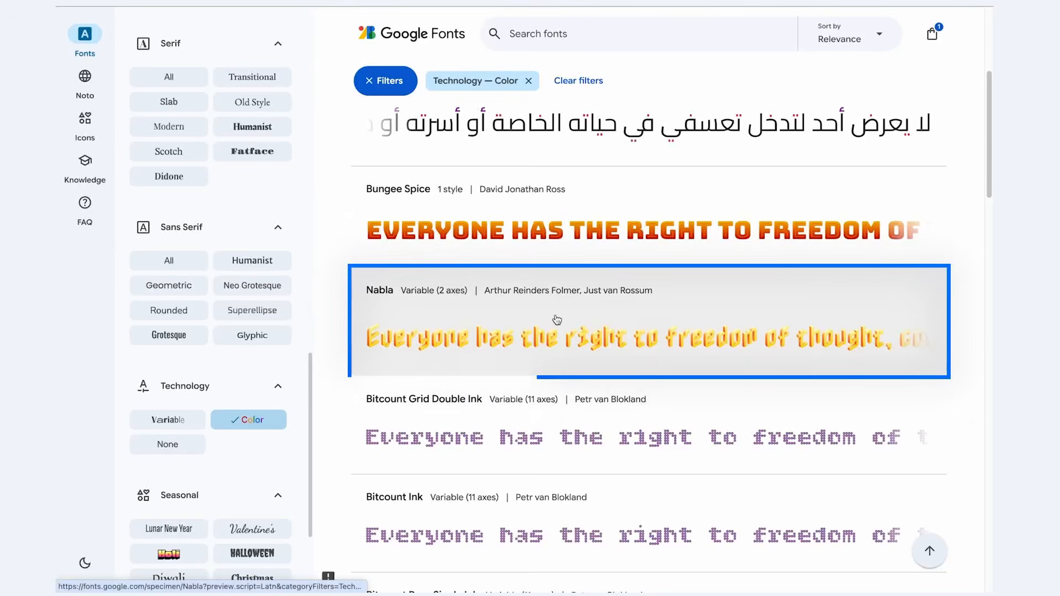
pyautogui.click(556, 320)
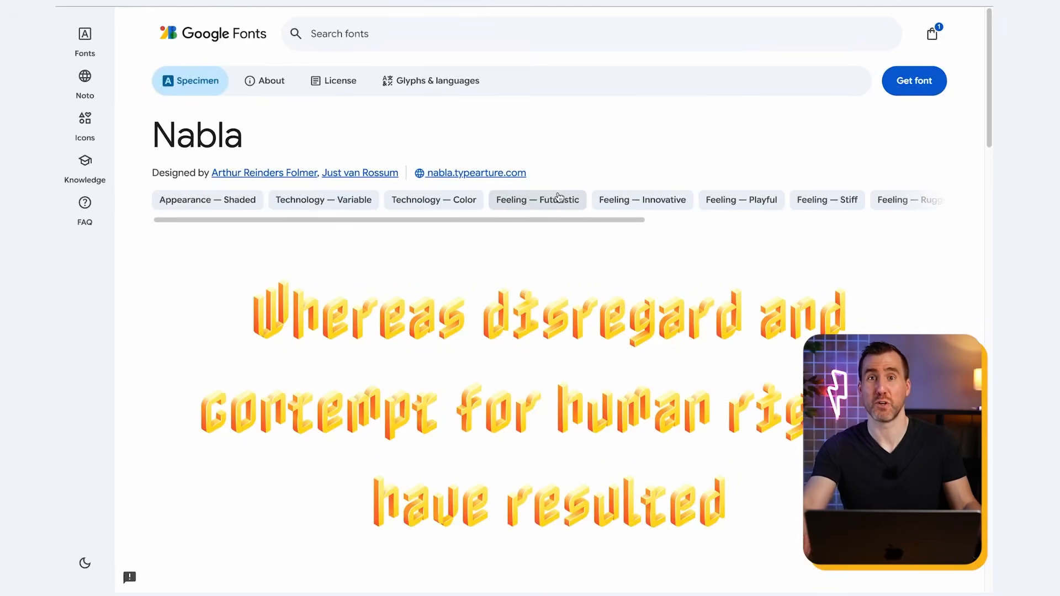
pyautogui.click(901, 84)
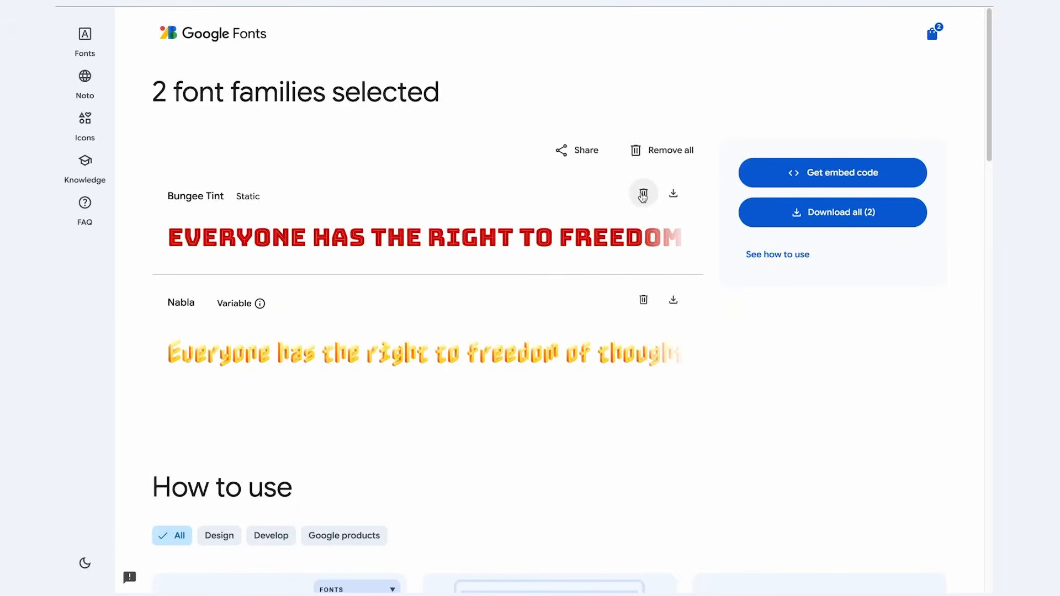
pyautogui.click(644, 195)
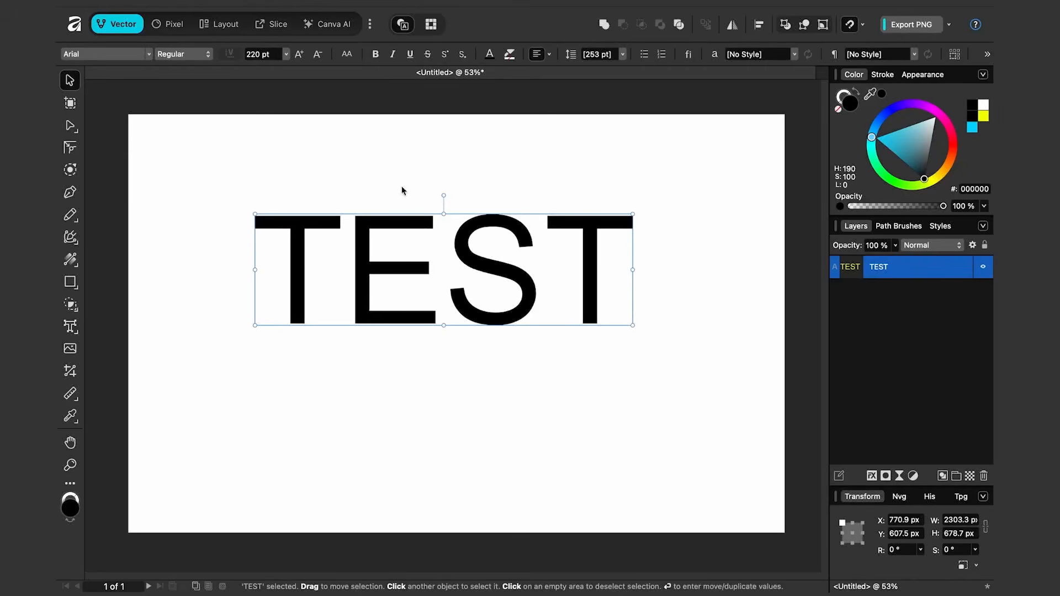
# In Affinity, set the TEST text in the Nabla font and scale it up to about 317 pt, roughly centered across the page
pyautogui.click(138, 54)
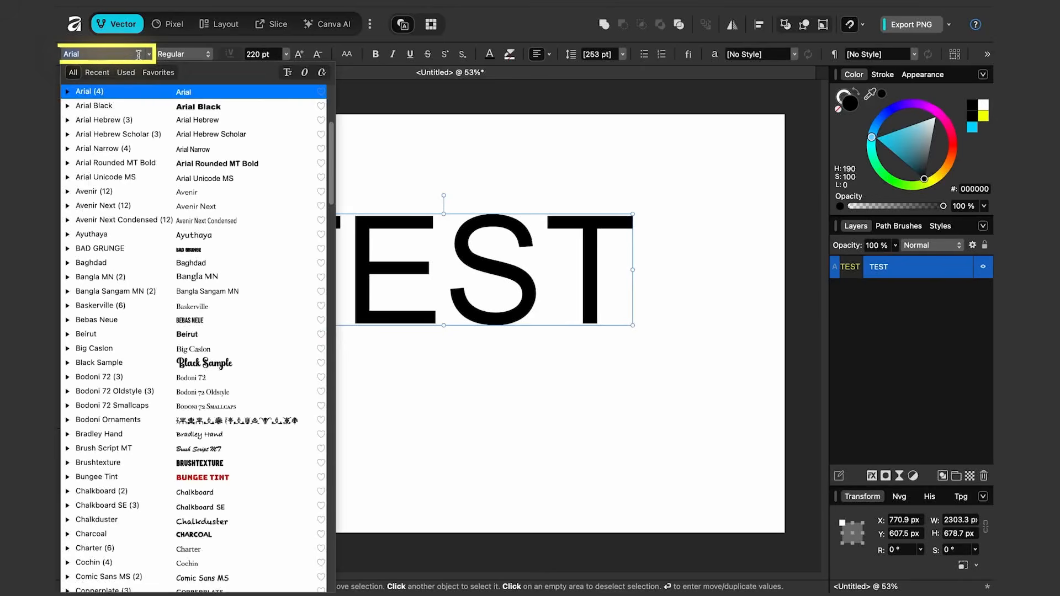
pyautogui.write('nab')
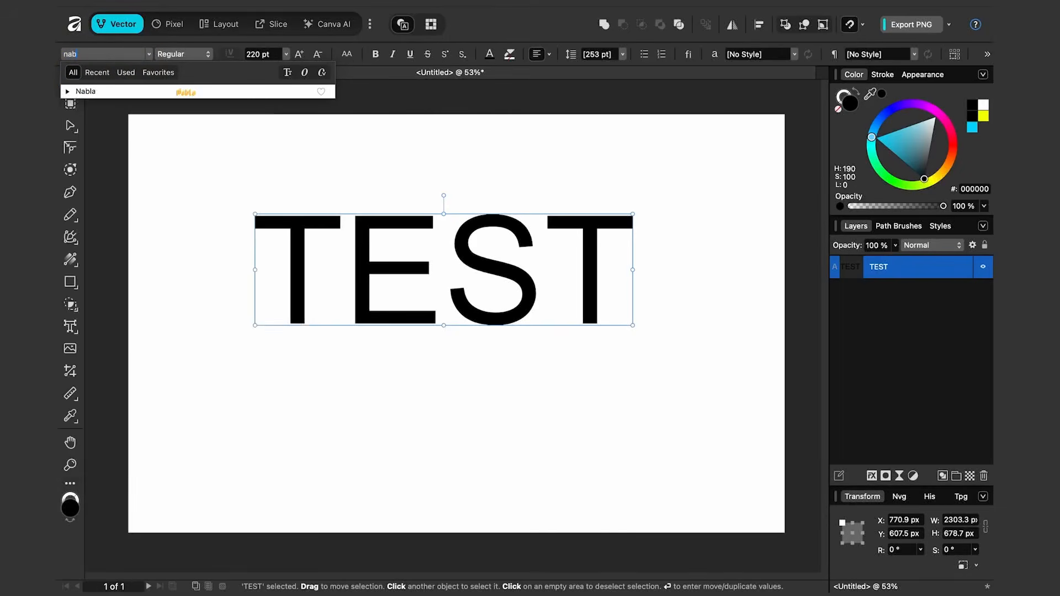
pyautogui.click(116, 94)
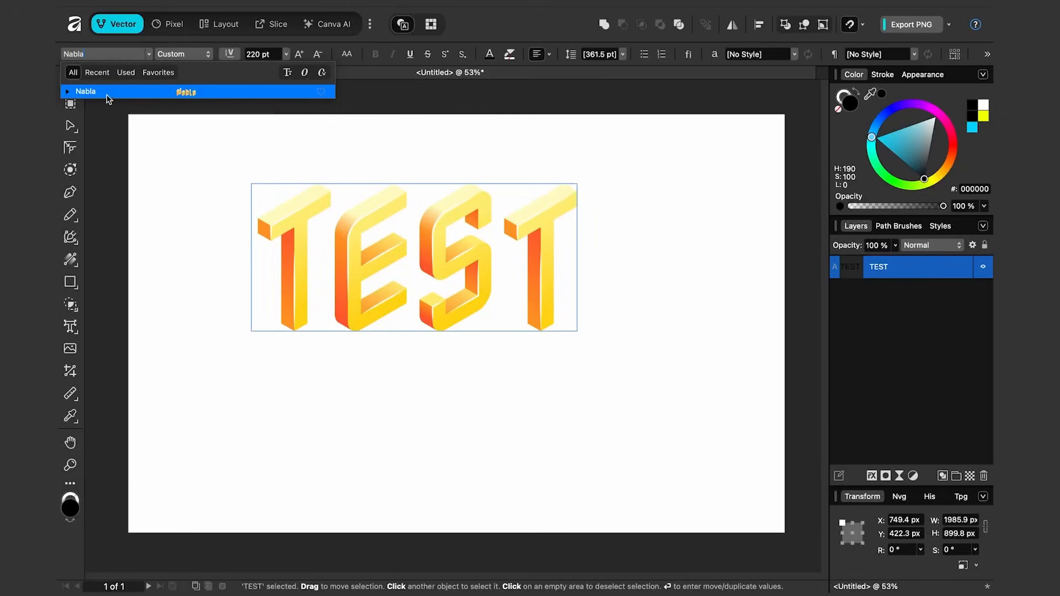
pyautogui.moveTo(575, 330); pyautogui.dragTo(720, 395)
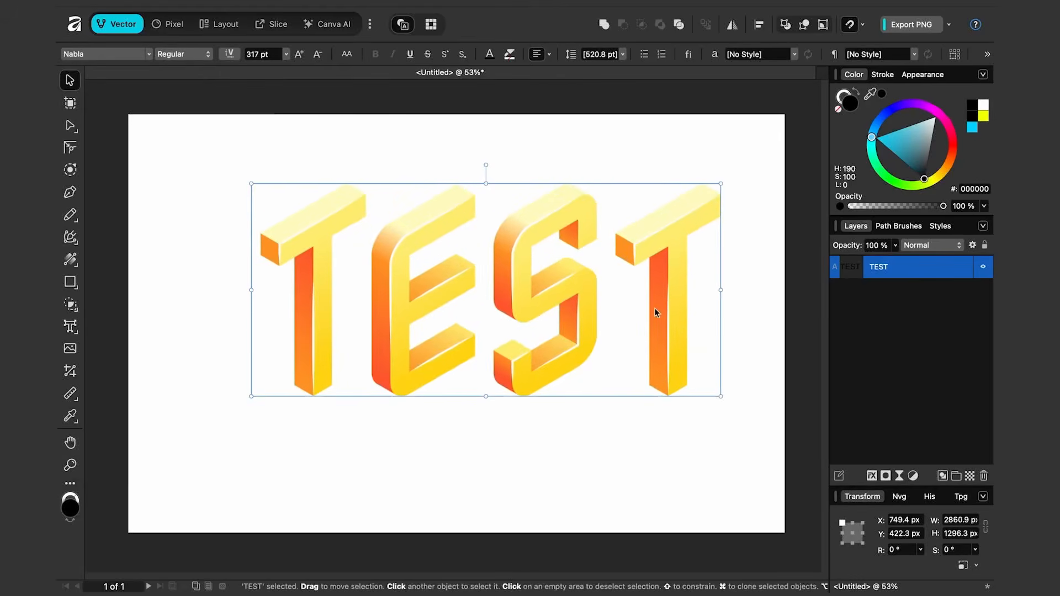
pyautogui.moveTo(655, 311); pyautogui.dragTo(622, 314)
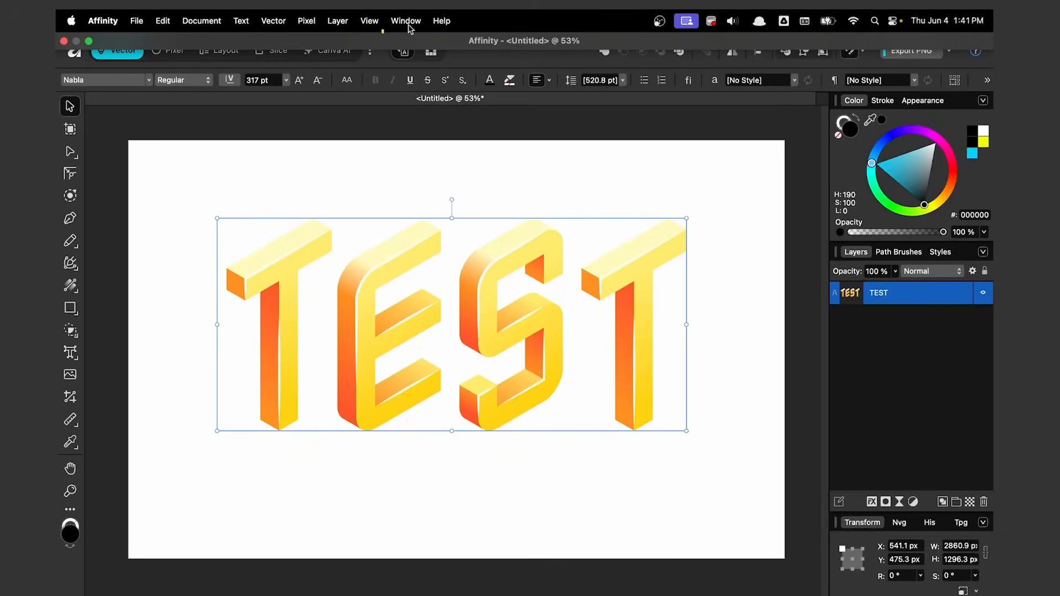
pyautogui.click(405, 20)
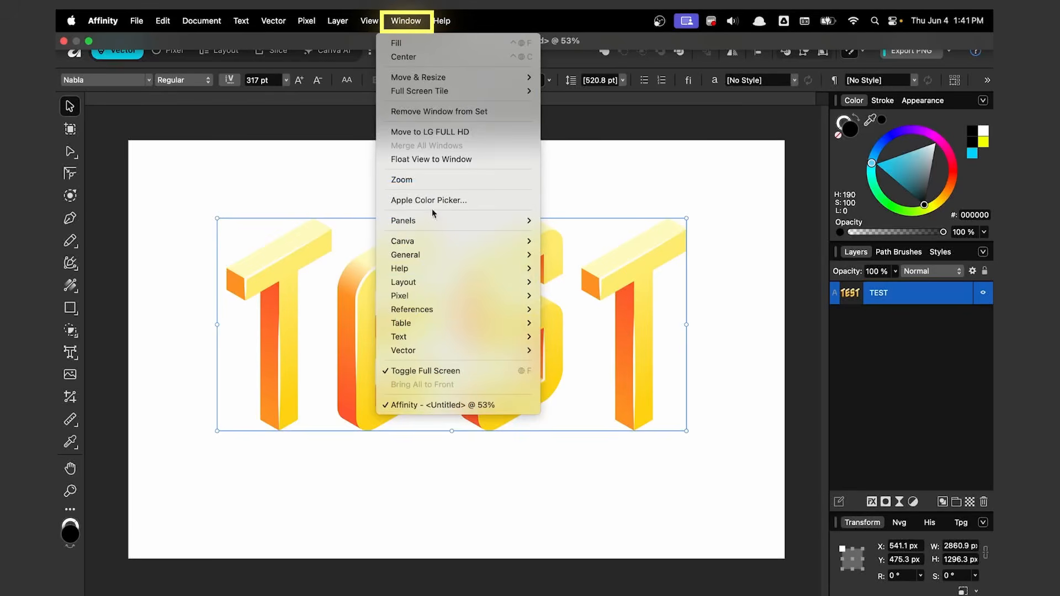
pyautogui.moveTo(447, 338)
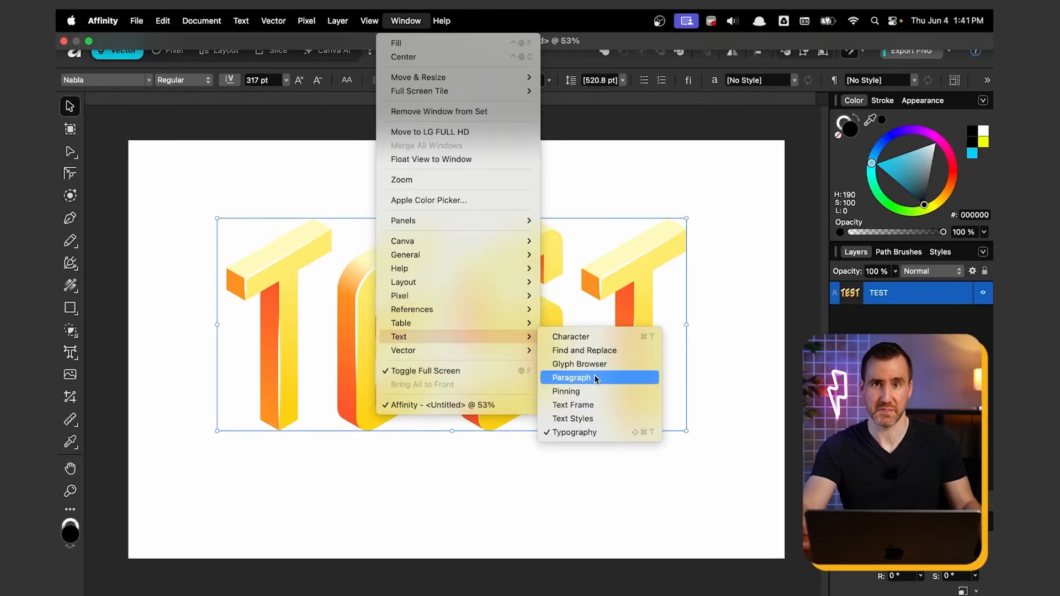
pyautogui.click(658, 183)
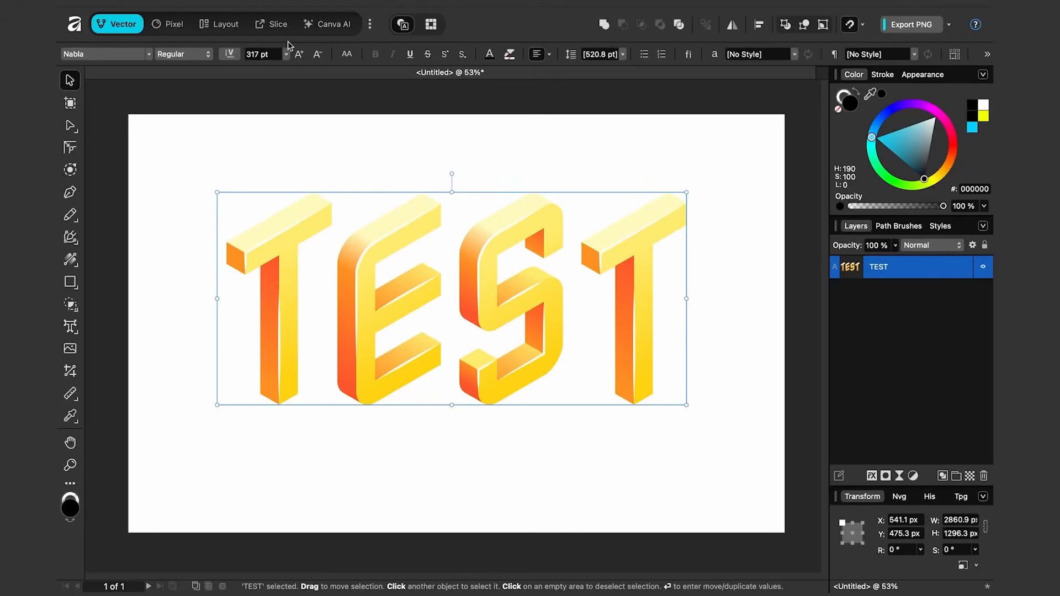
# Enable the Typography studio and switch the workspace to it
pyautogui.click(370, 25)
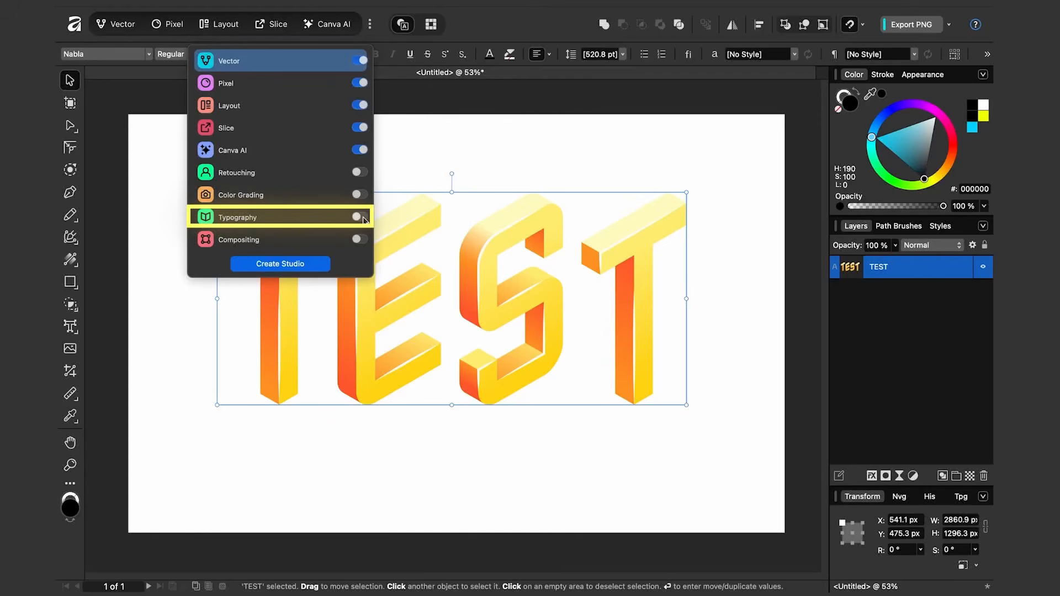
pyautogui.click(364, 219)
pyautogui.click(399, 100)
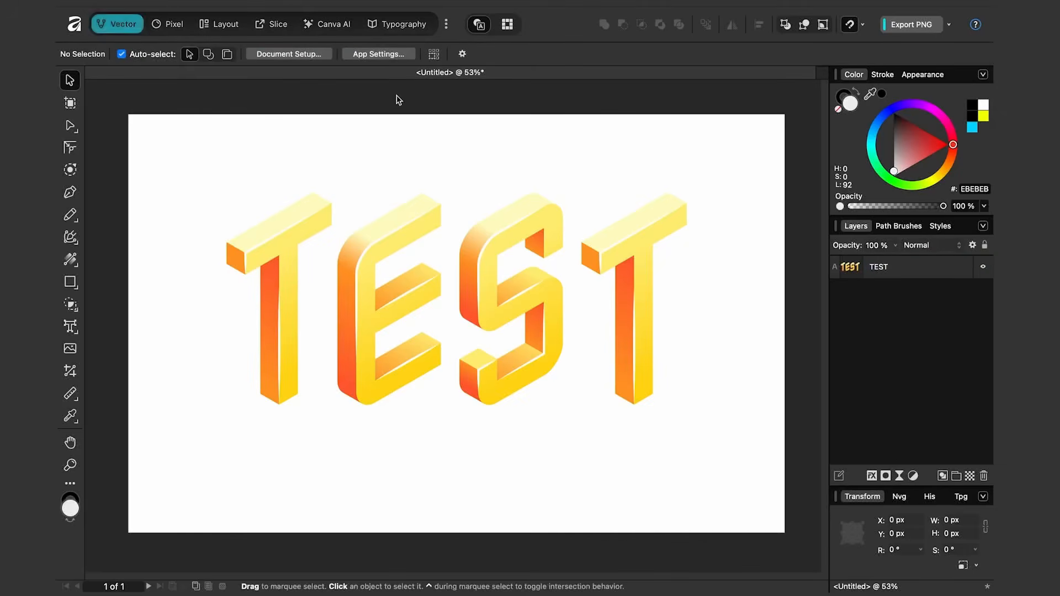
pyautogui.click(402, 25)
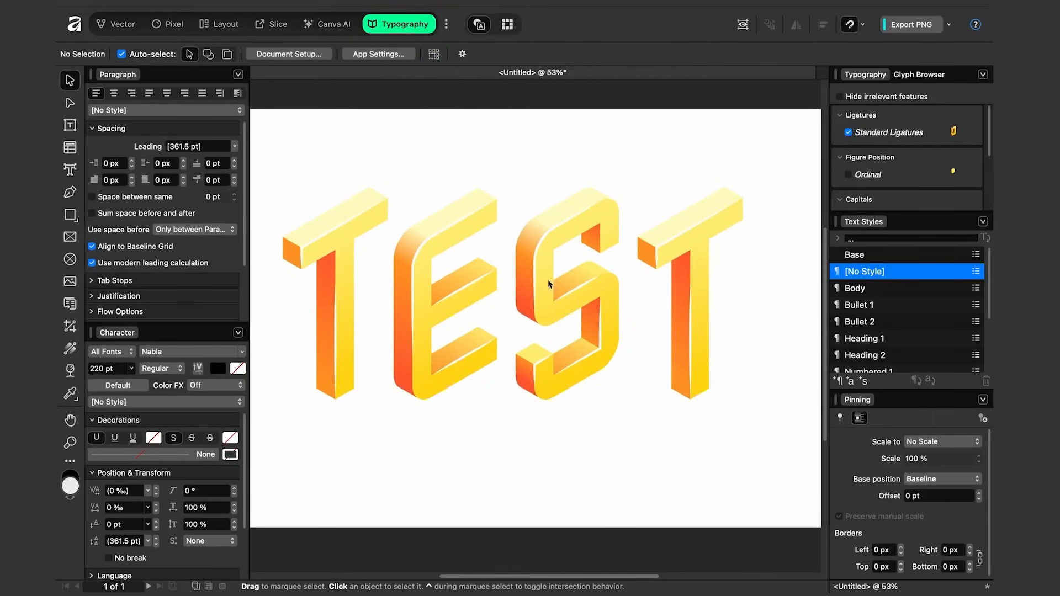
# Change Color 2 in the TEST text's font palette to the blue 2DA7FF
pyautogui.click(534, 231)
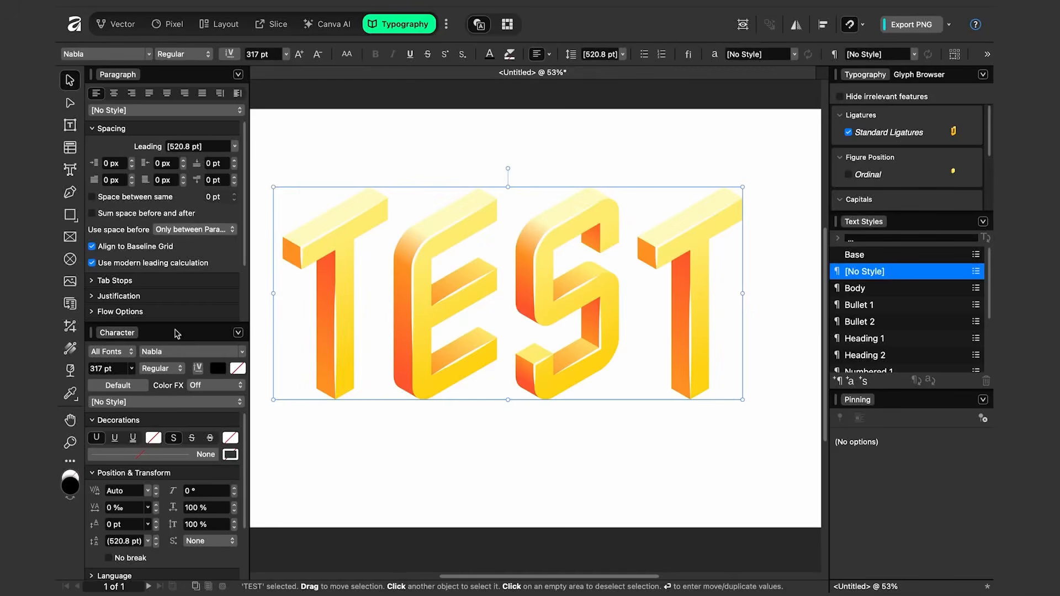
pyautogui.click(118, 385)
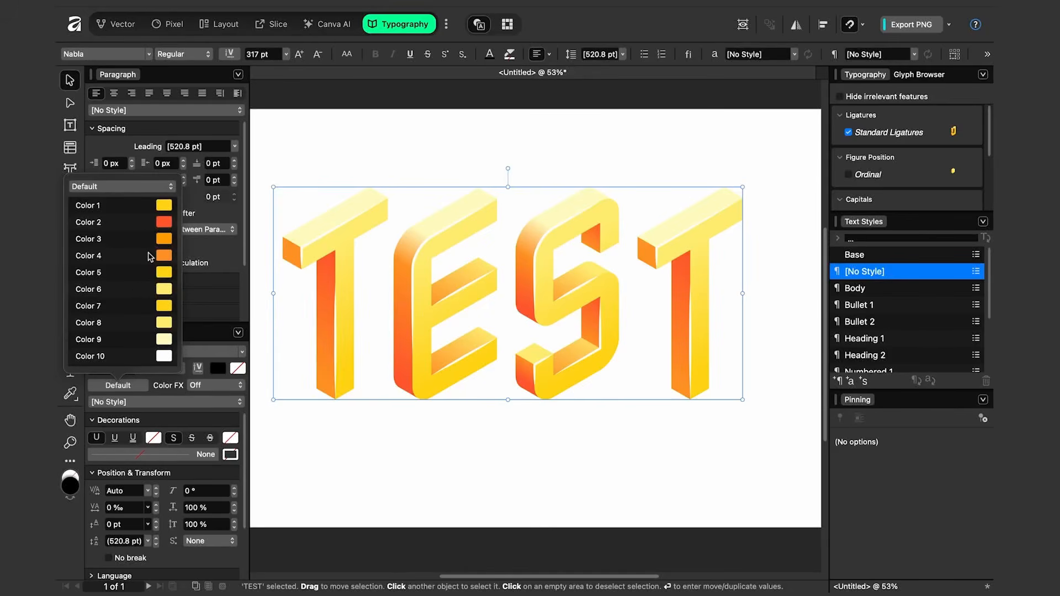
pyautogui.click(164, 225)
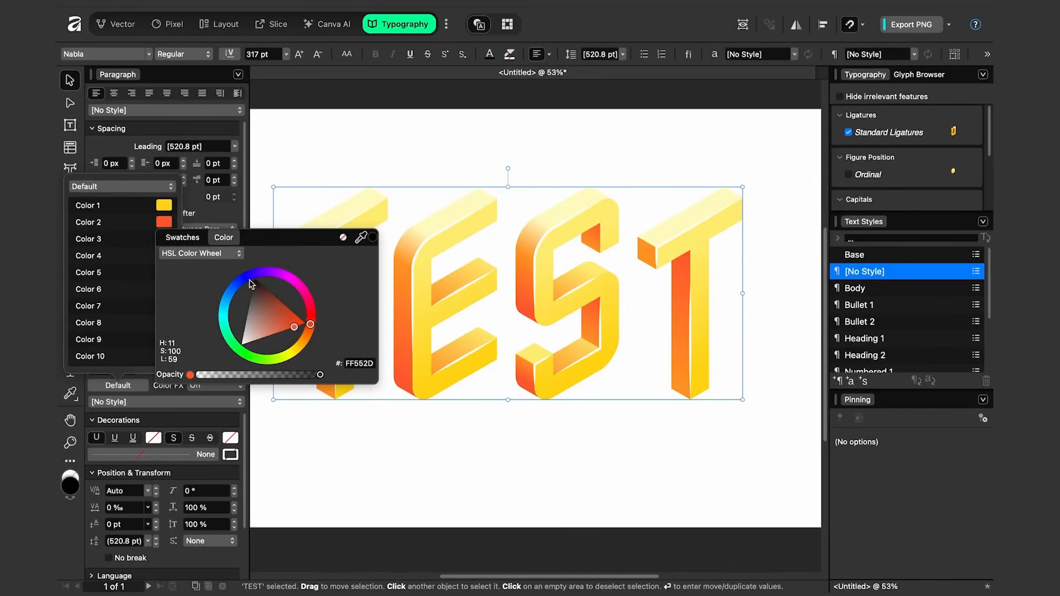
pyautogui.moveTo(243, 287)
pyautogui.mouseDown()
pyautogui.moveTo(238, 295)
pyautogui.moveTo(251, 284)
pyautogui.moveTo(236, 303)
pyautogui.mouseUp()
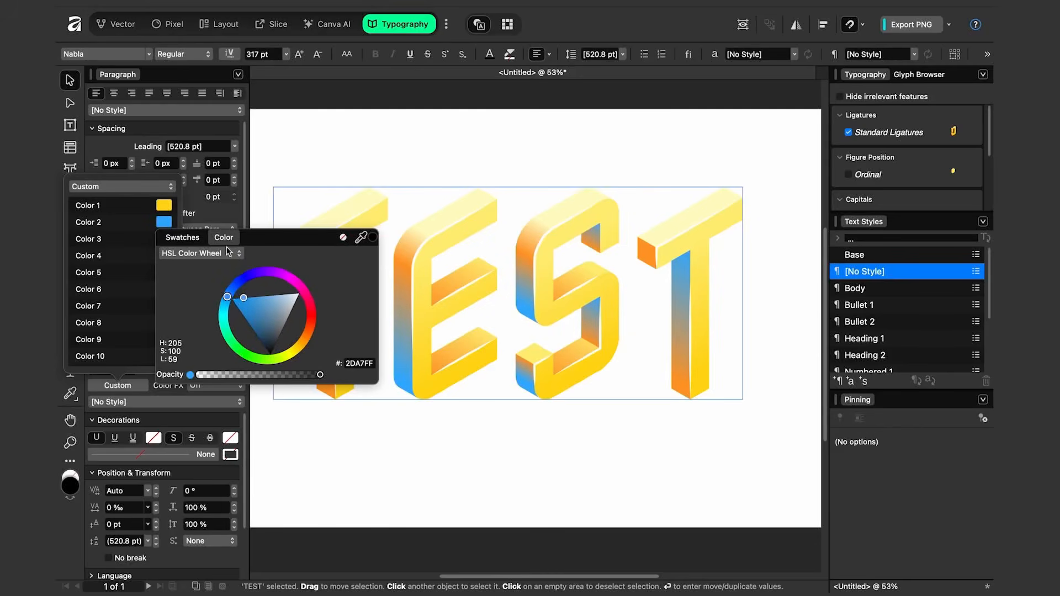
pyautogui.click(228, 215)
pyautogui.click(223, 217)
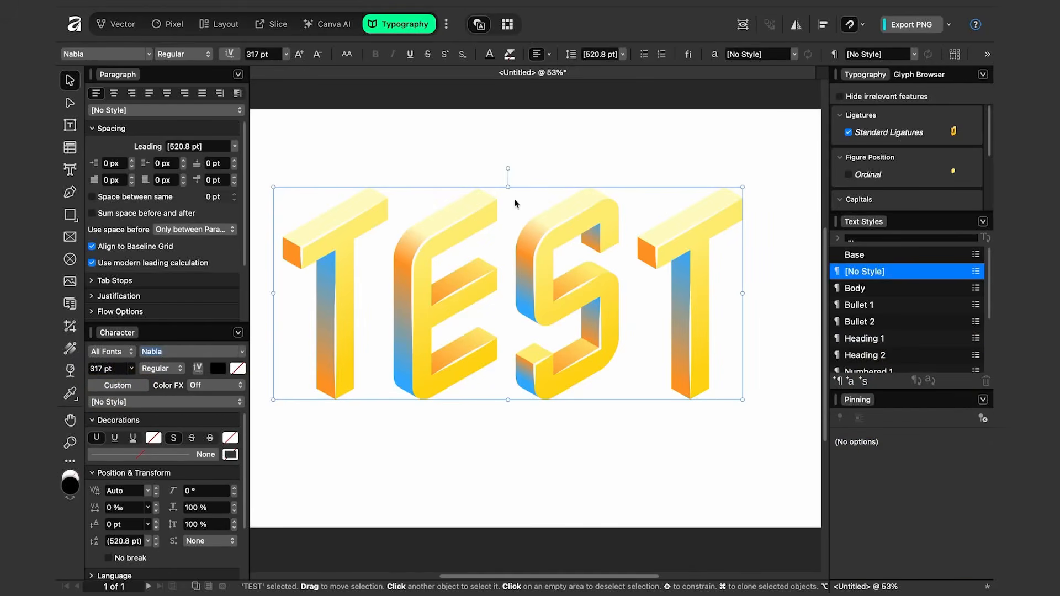
# Return to the Vector studio and add an HSL adjustment over the TEST text, shifting its hue into the negative range
pyautogui.click(123, 24)
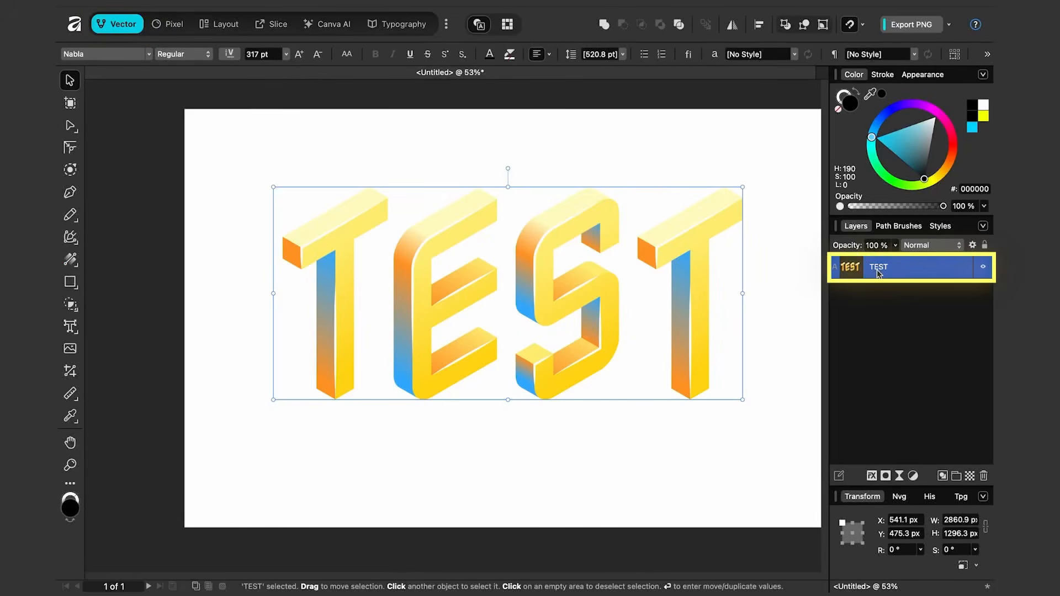
pyautogui.click(913, 477)
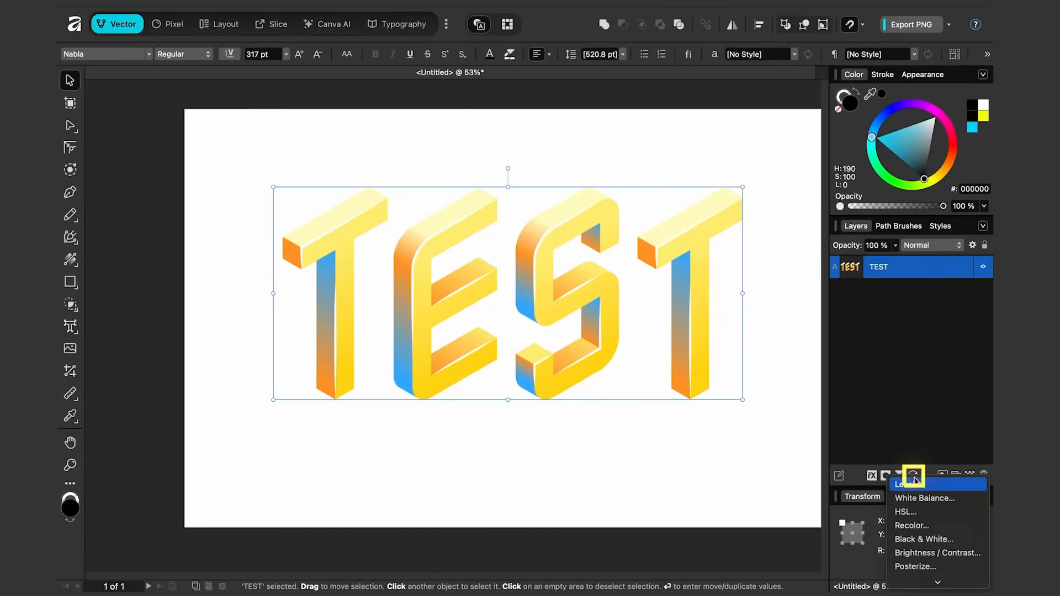
pyautogui.click(918, 512)
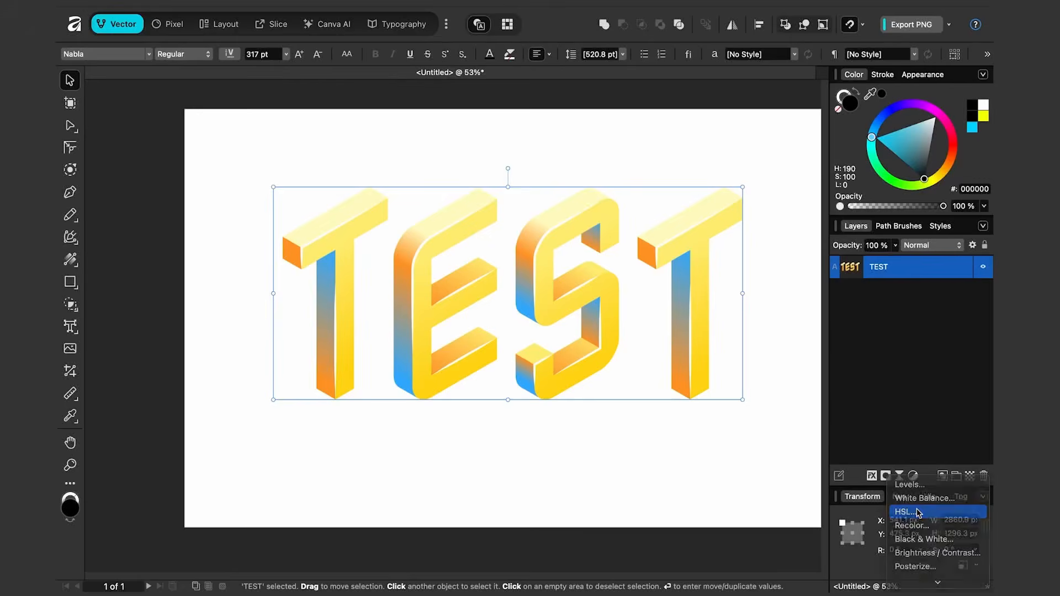
pyautogui.moveTo(757, 283); pyautogui.dragTo(893, 134)
pyautogui.hscroll(2, 687, 181)
pyautogui.hscroll(1, 625, 192)
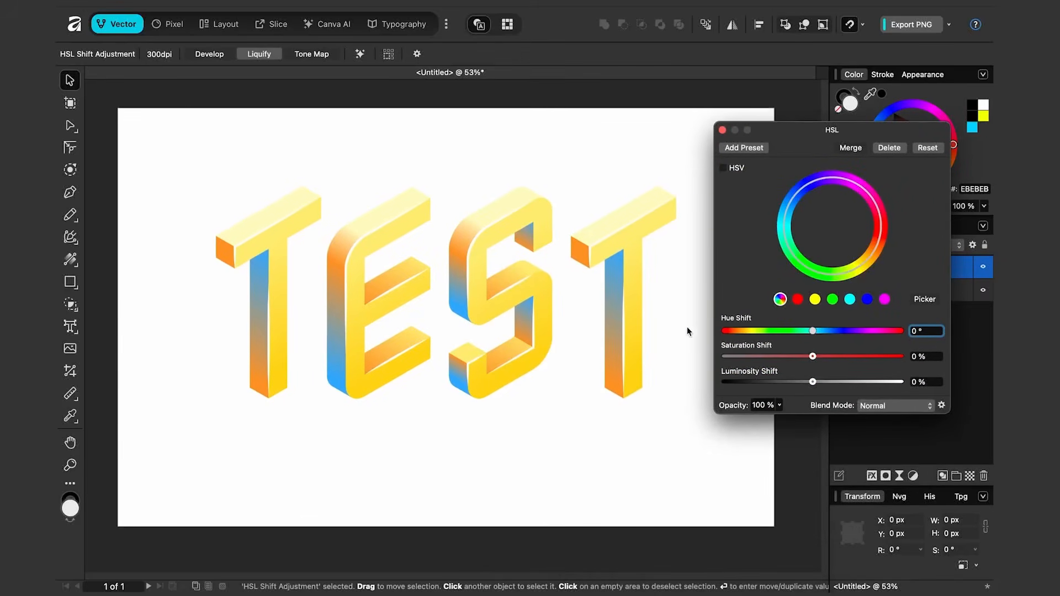
pyautogui.moveTo(817, 335); pyautogui.dragTo(770, 340)
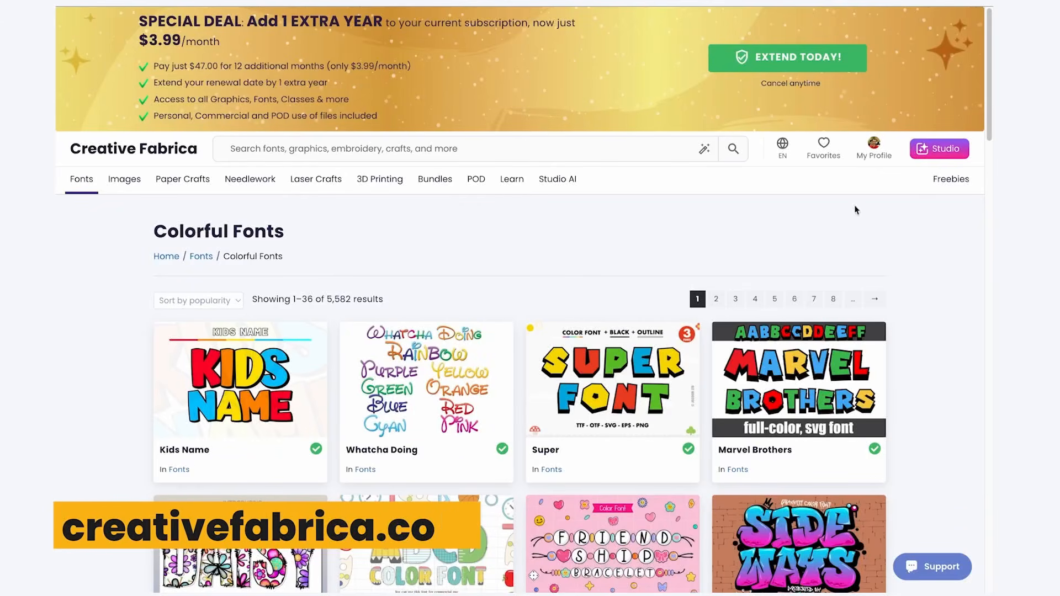
# Switch to Creative Fabrica in the browser, browse the Colorful Fonts category and examine the School Font's preview images
pyautogui.moveTo(990, 101); pyautogui.dragTo(990, 285)
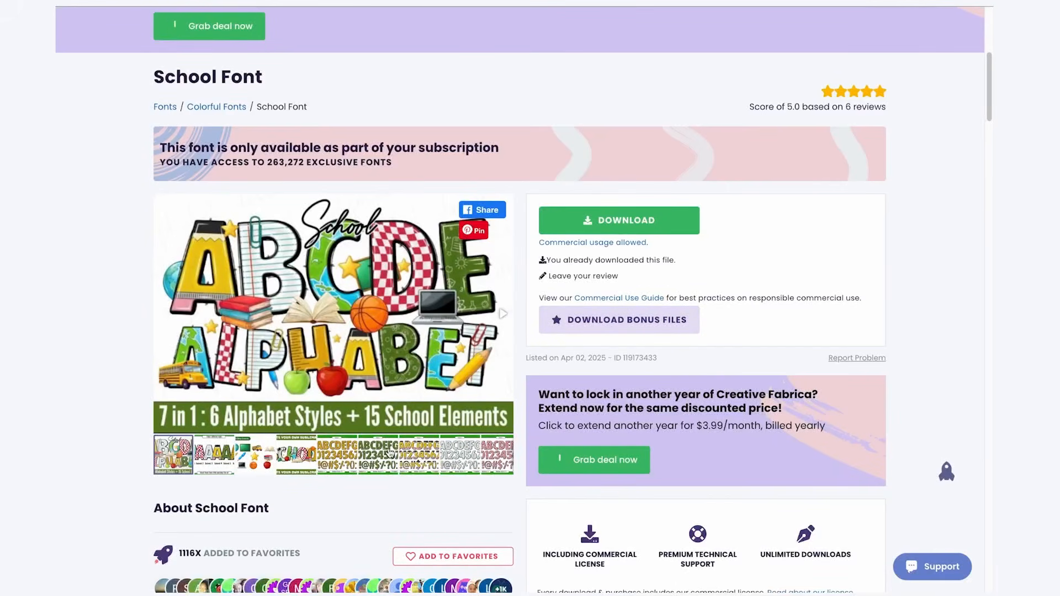
pyautogui.click(336, 457)
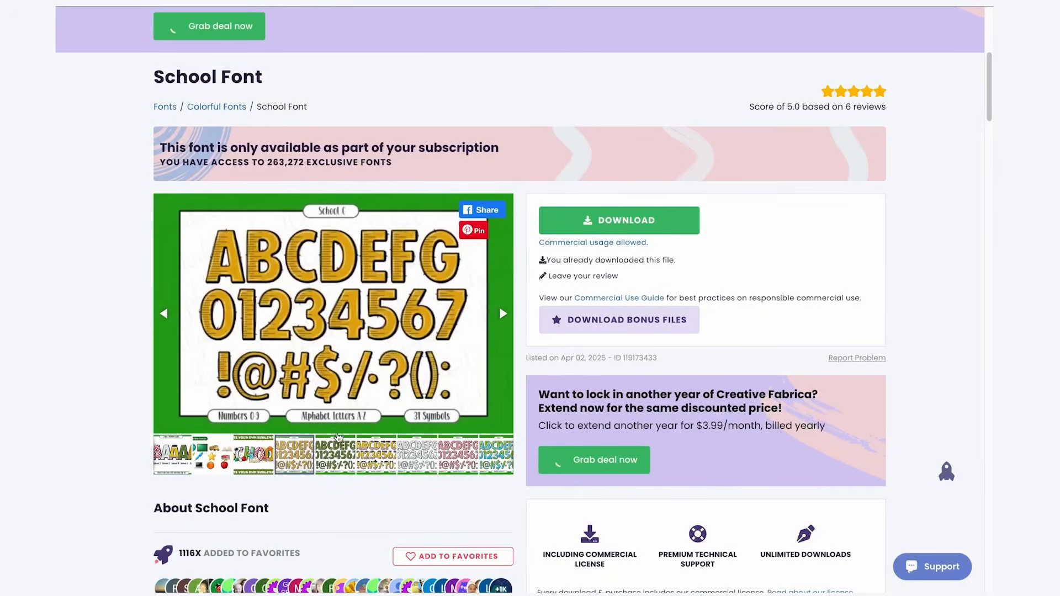
pyautogui.click(336, 456)
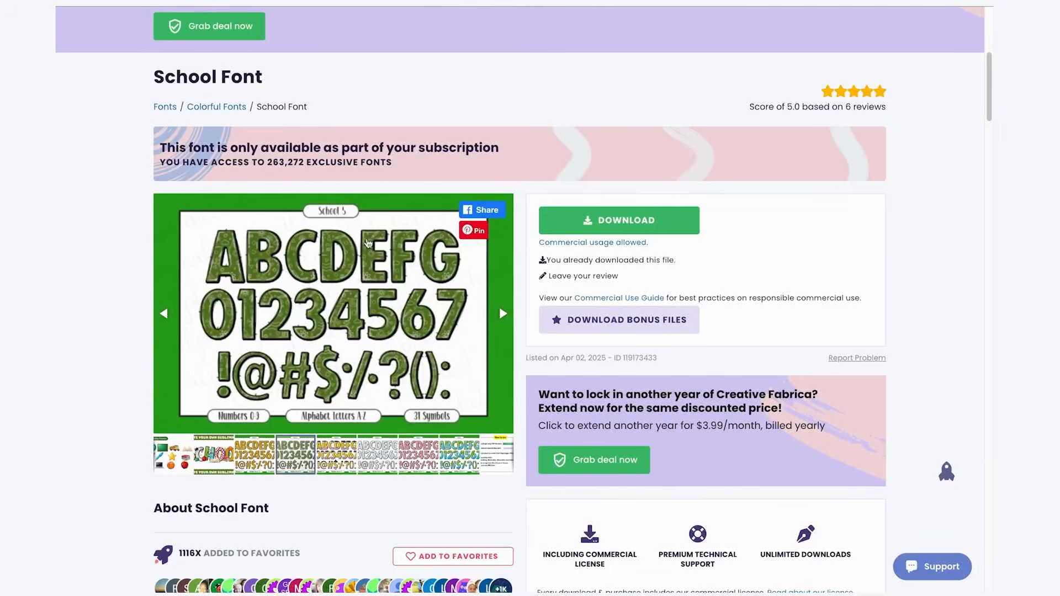
pyautogui.click(339, 465)
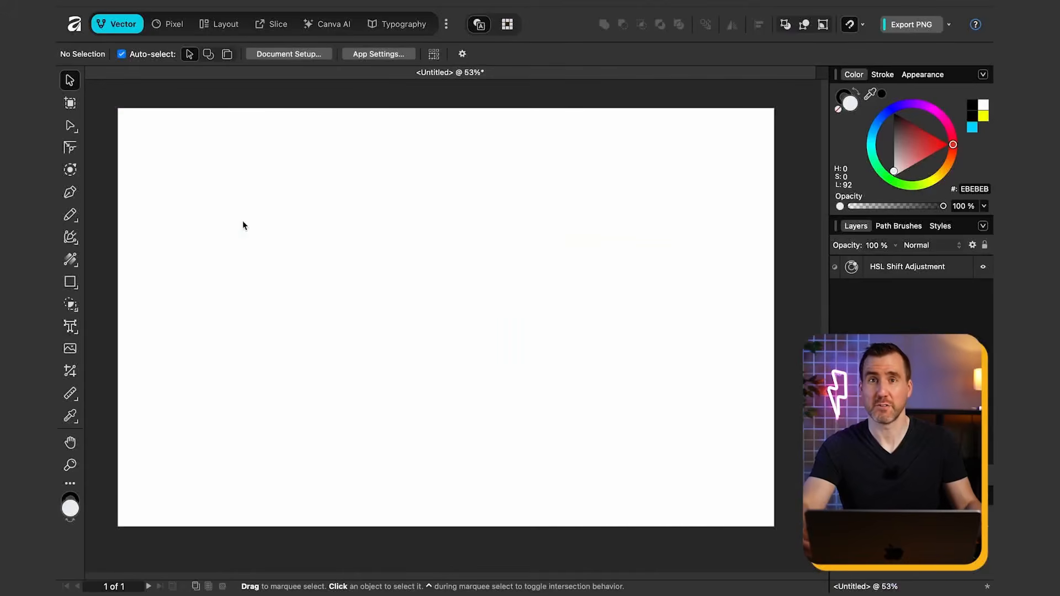
# Back in Affinity, create the art text "My Art Book" in Arial and place it at about X 457 px, Y 547 px
pyautogui.click(72, 327)
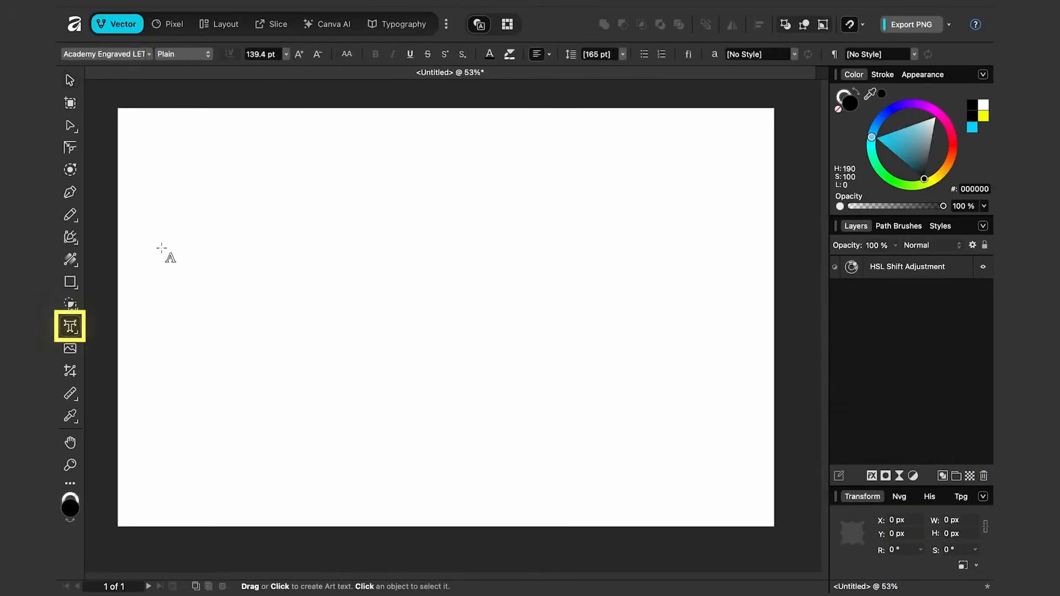
pyautogui.click(121, 54)
pyautogui.write('arial')
pyautogui.press('Return')
pyautogui.click(204, 267)
pyautogui.write('My Art Book')
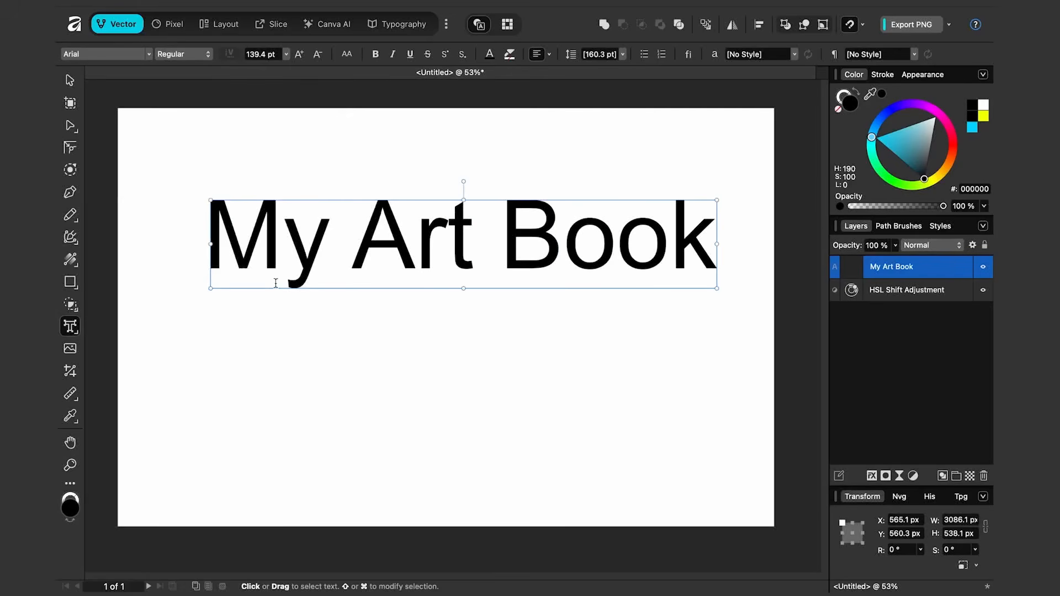
pyautogui.click(70, 80)
pyautogui.moveTo(473, 254); pyautogui.dragTo(455, 252)
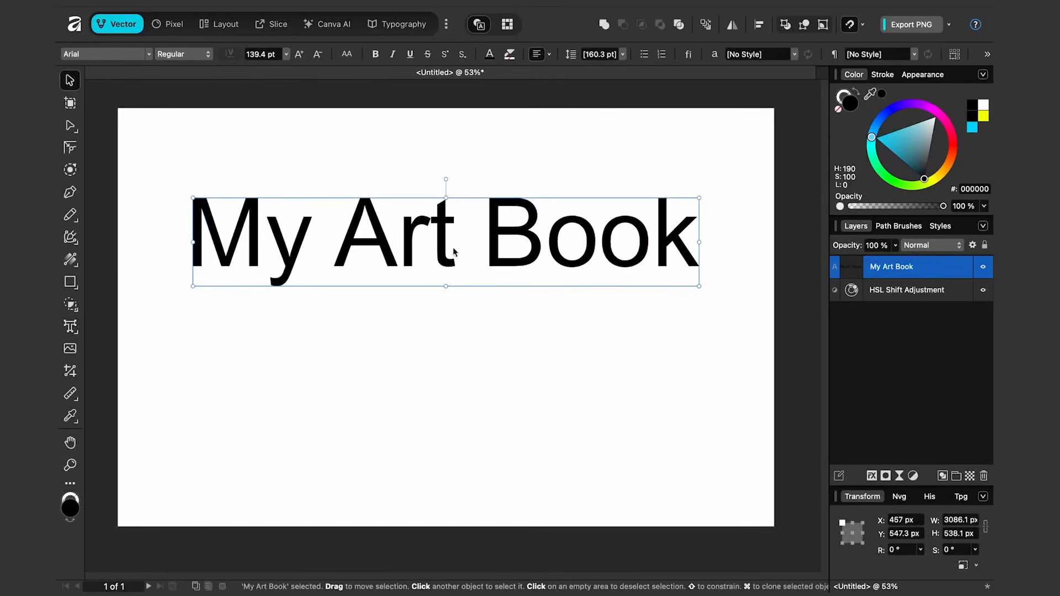
# Search the fonts for "paint" and set the My Art Book text in Paint Splashes with the Rainbow style
pyautogui.click(149, 54)
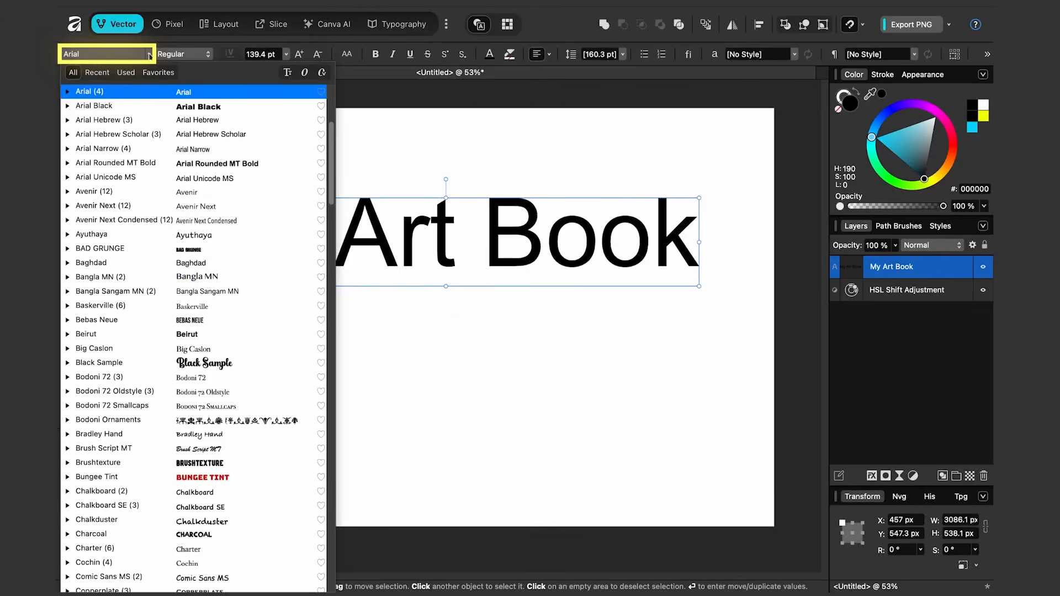
pyautogui.write('paint')
pyautogui.click(102, 91)
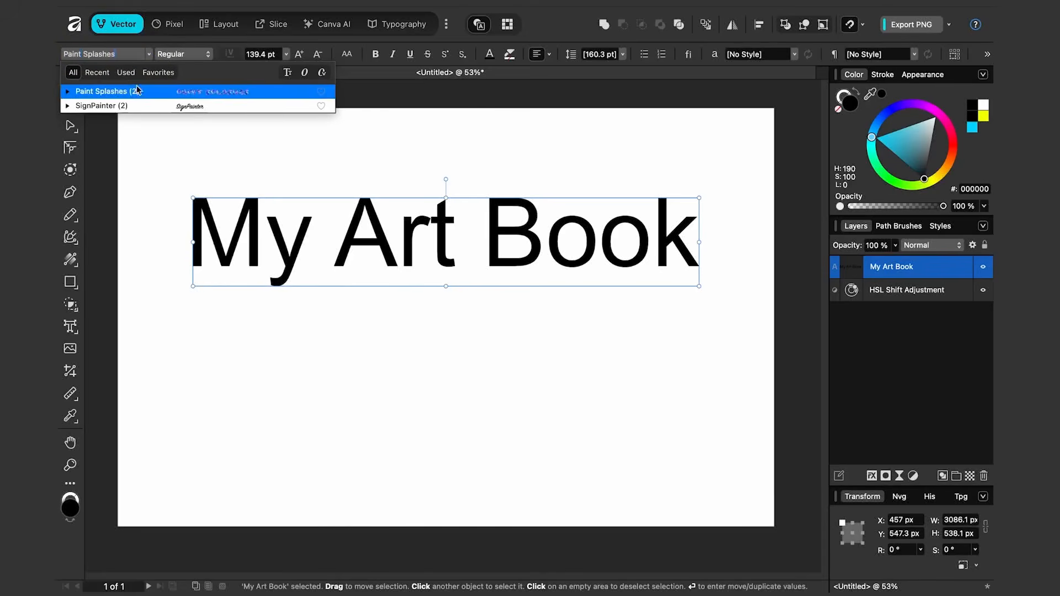
pyautogui.click(67, 91)
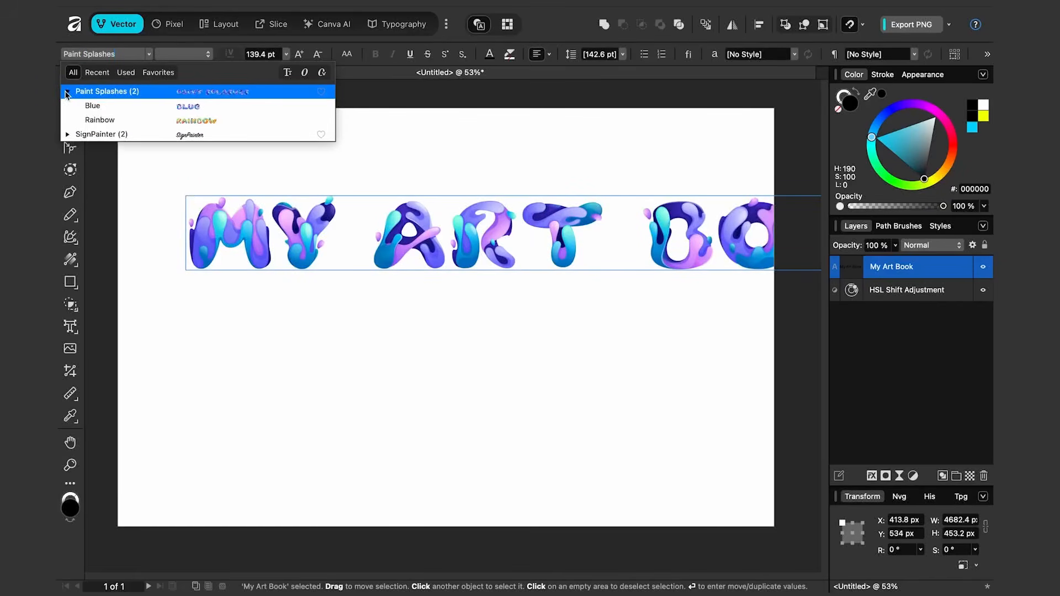
pyautogui.click(143, 122)
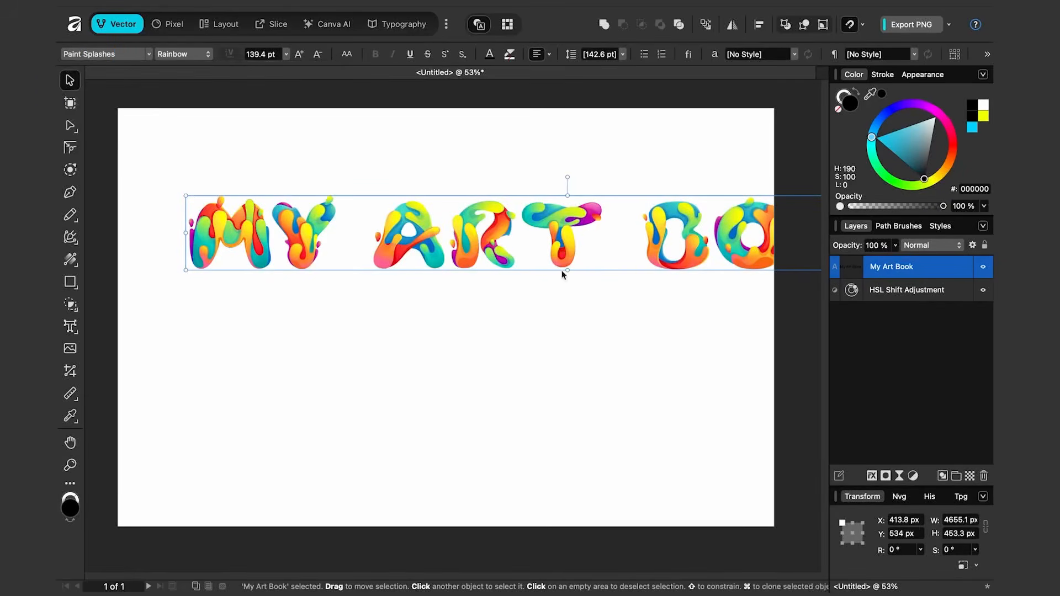
# Break the text onto a second line before "Book" and centre-align both lines
pyautogui.doubleClick(643, 235)
pyautogui.press('Return')
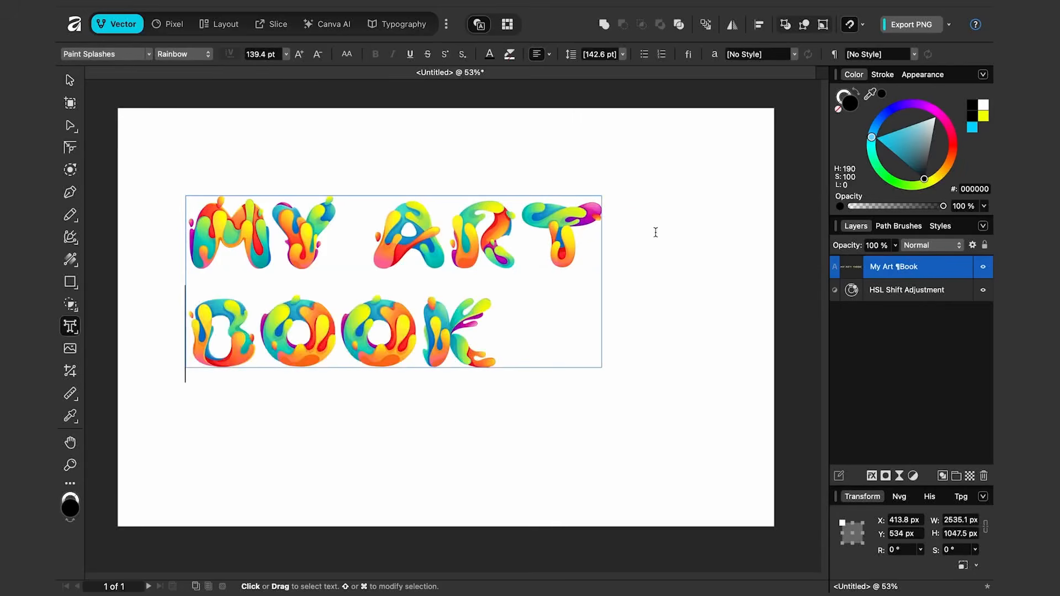
pyautogui.press('Escape')
pyautogui.click(538, 54)
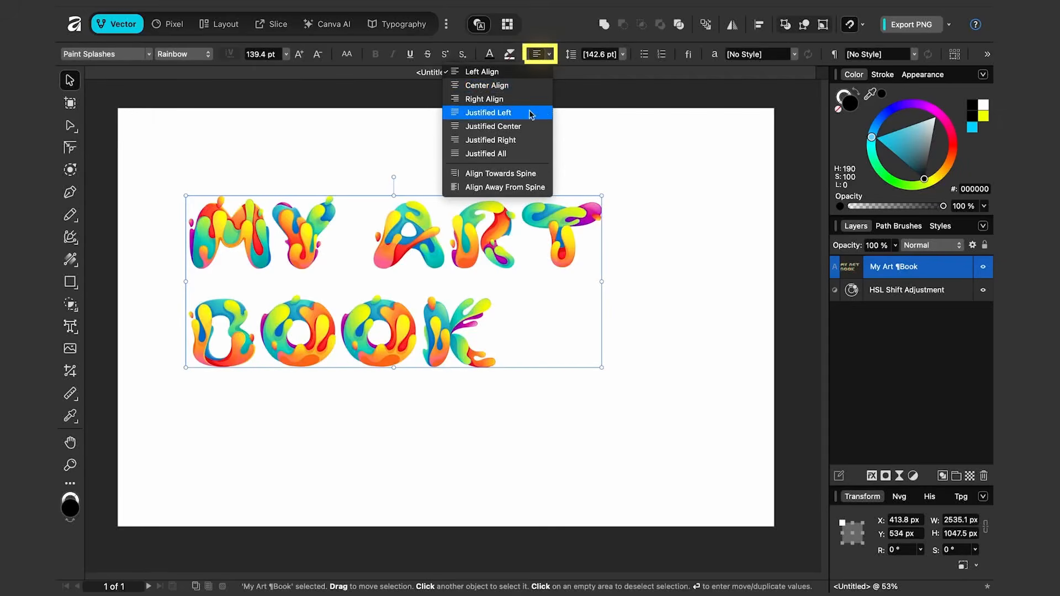
pyautogui.click(486, 85)
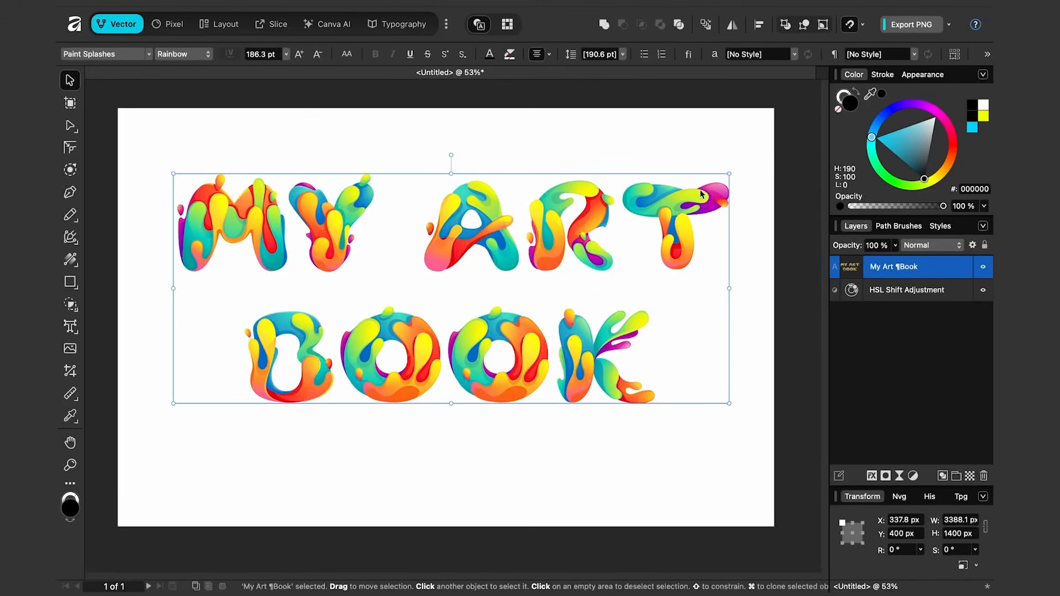
# Try a 15 pt solid stroke on the color-font text, and set the stroke style back to none
pyautogui.click(843, 100)
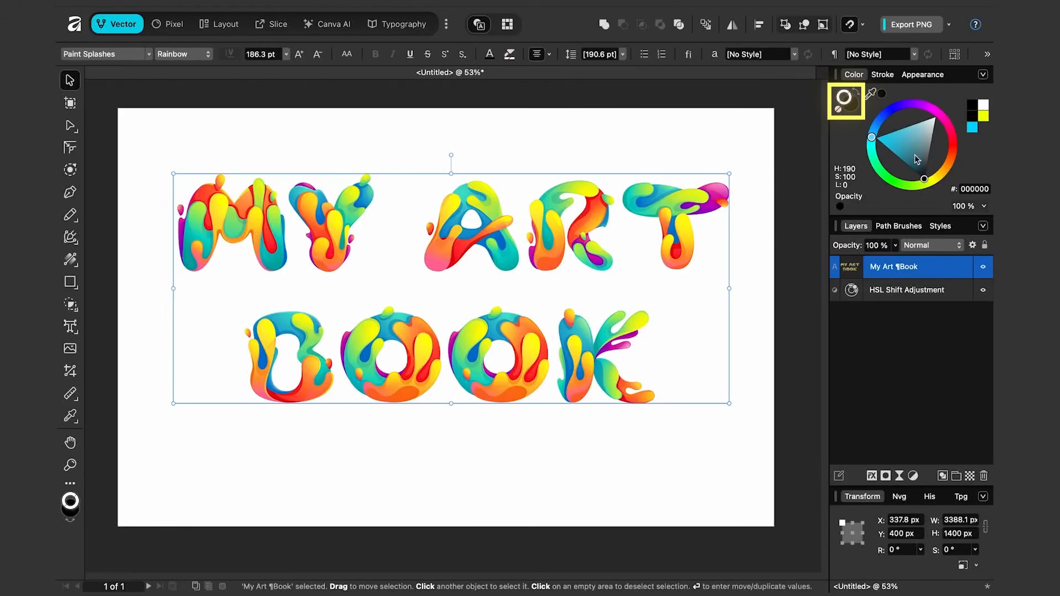
pyautogui.click(882, 75)
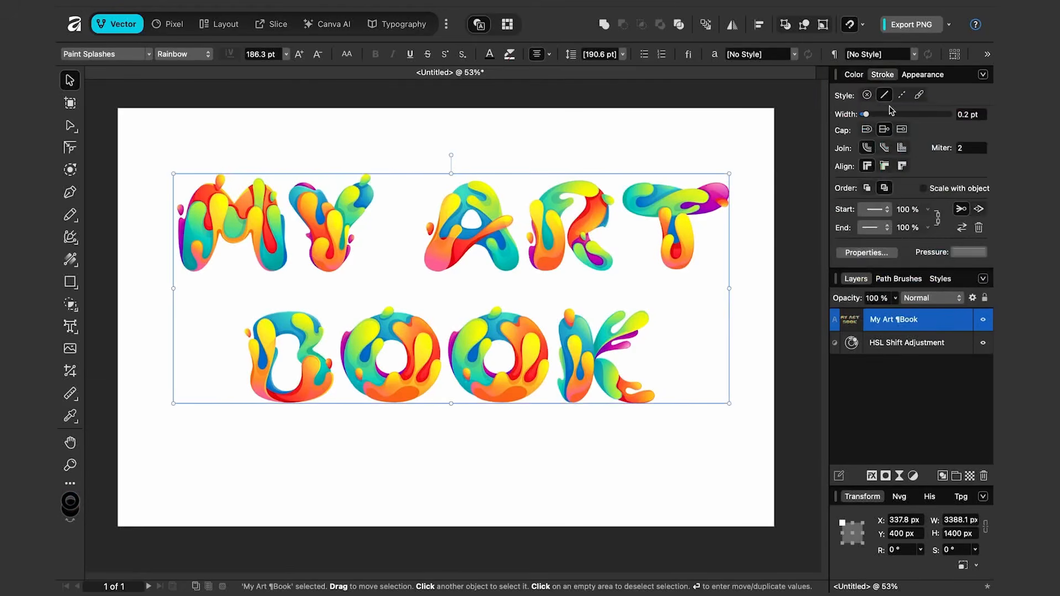
pyautogui.moveTo(874, 116)
pyautogui.mouseDown()
pyautogui.moveTo(921, 126)
pyautogui.moveTo(902, 120)
pyautogui.mouseUp()
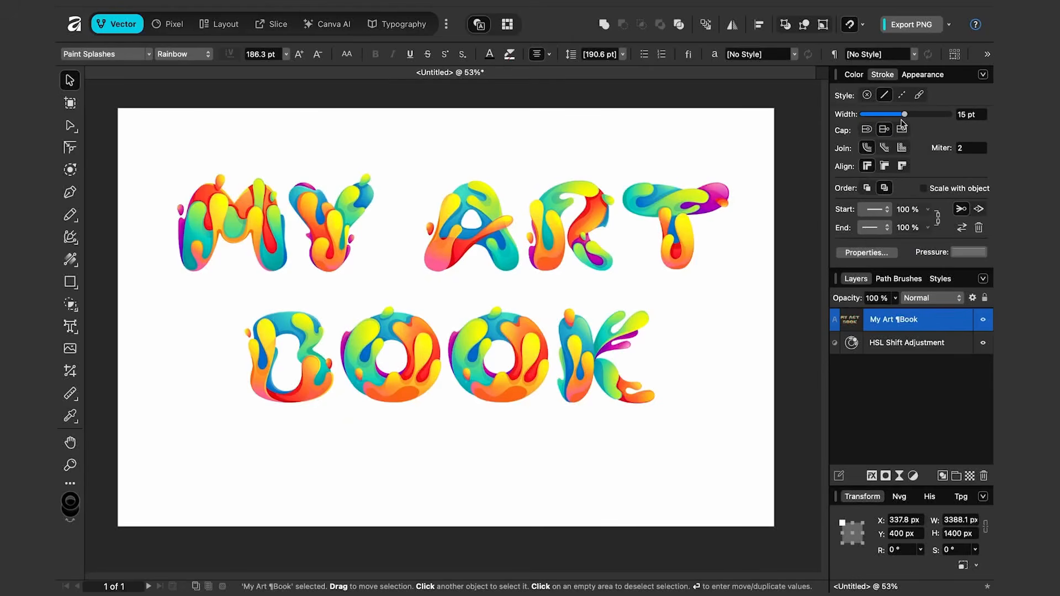
pyautogui.click(866, 95)
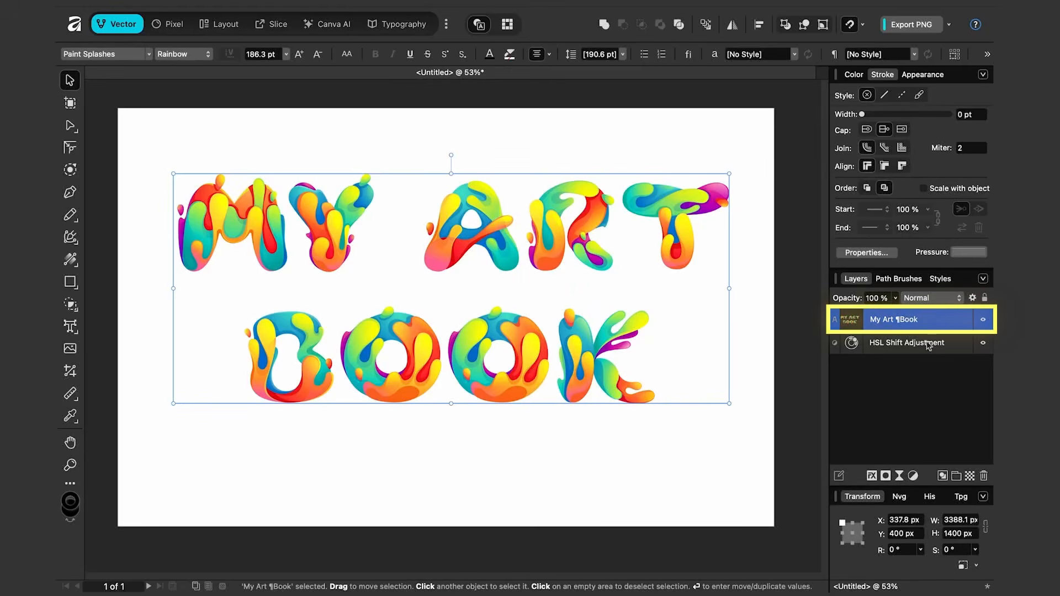
# Add a solid black outside Outline layer effect with a 27 px radius to the My Art Book text
pyautogui.click(871, 476)
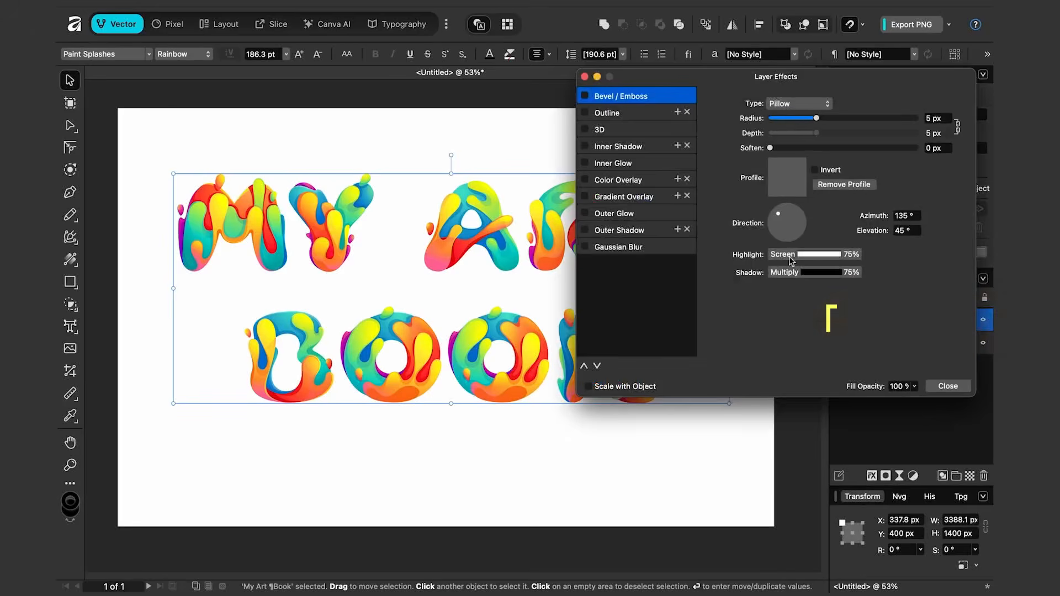
pyautogui.click(606, 113)
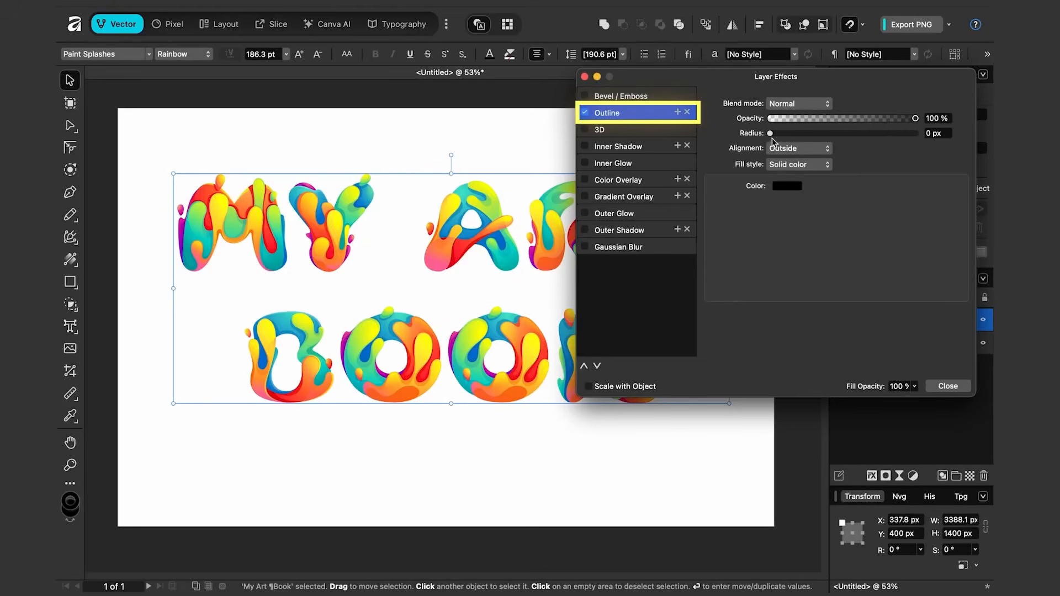
pyautogui.moveTo(770, 135); pyautogui.dragTo(861, 145)
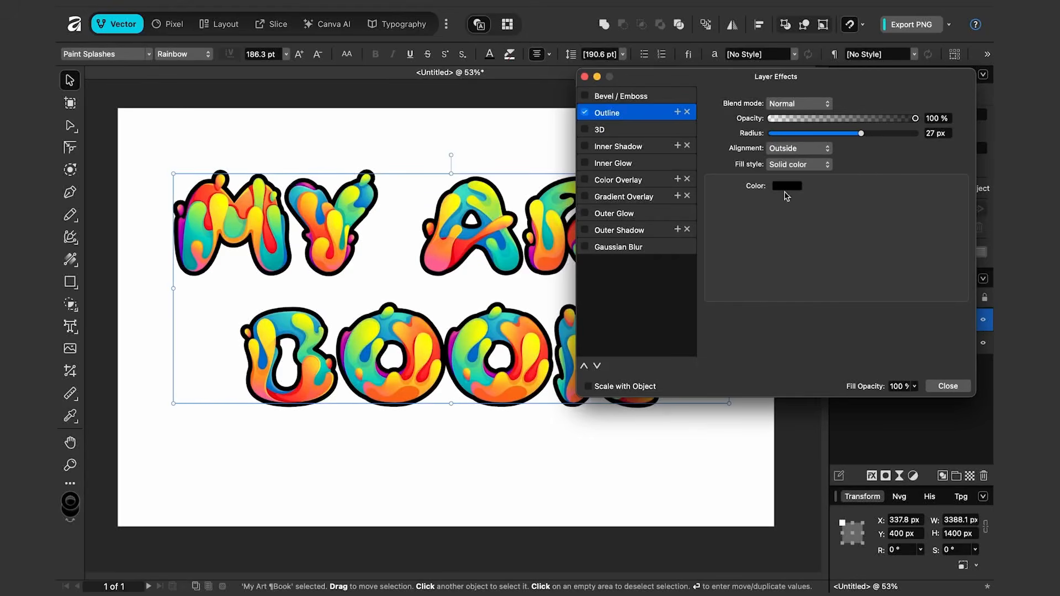
pyautogui.click(786, 187)
pyautogui.moveTo(832, 282); pyautogui.dragTo(843, 309)
pyautogui.moveTo(849, 245)
pyautogui.mouseDown()
pyautogui.moveTo(802, 246)
pyautogui.moveTo(796, 320)
pyautogui.moveTo(840, 339)
pyautogui.moveTo(847, 278)
pyautogui.moveTo(897, 268)
pyautogui.mouseUp()
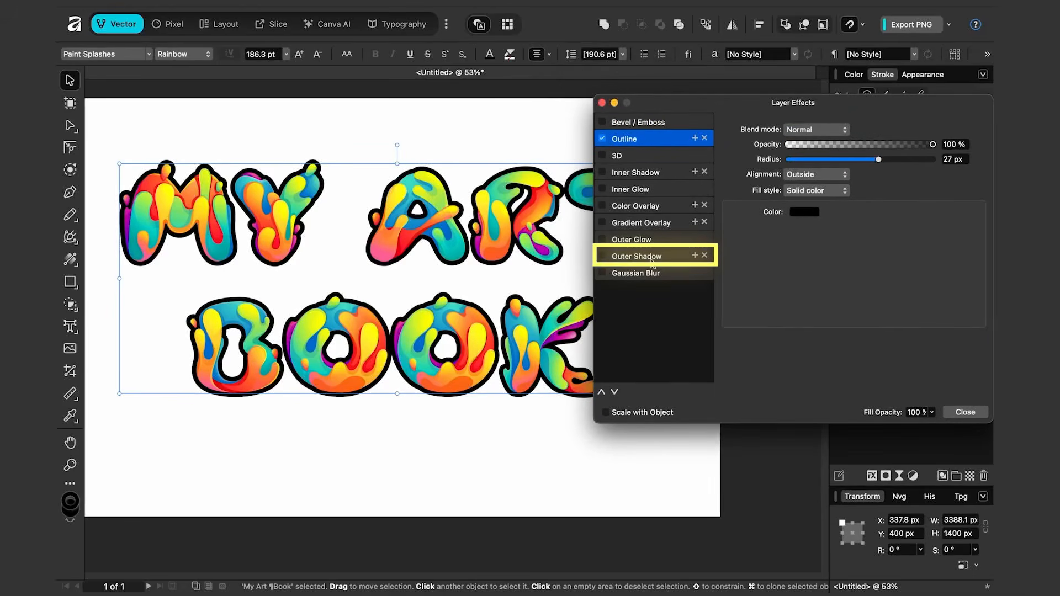
# Add an Outer Shadow effect to the text with radius 100 px, offset about 15.4 px and intensity 59%
pyautogui.click(641, 257)
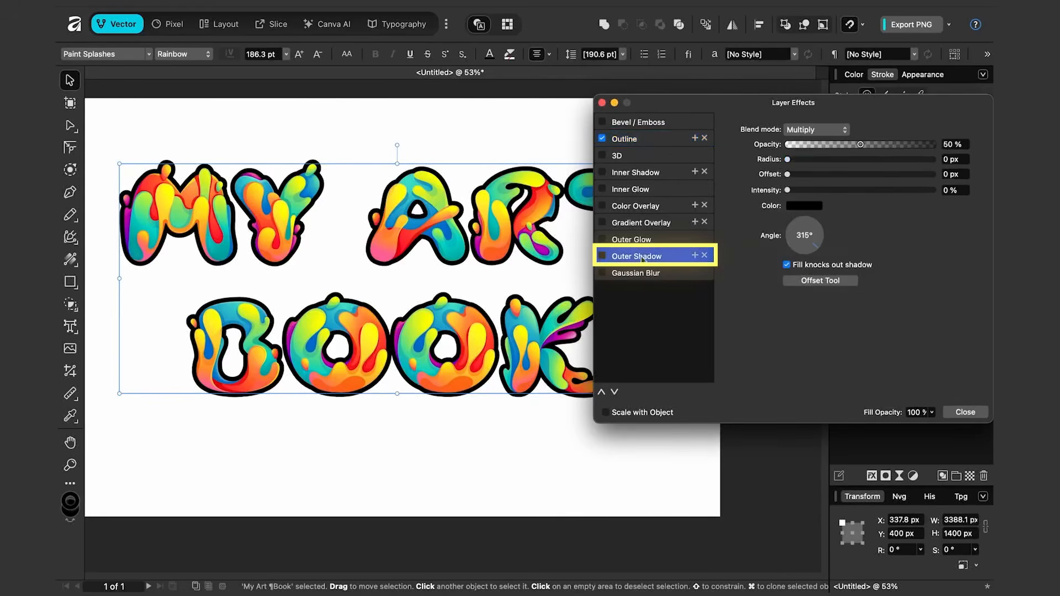
pyautogui.click(602, 256)
pyautogui.moveTo(788, 159); pyautogui.dragTo(889, 165)
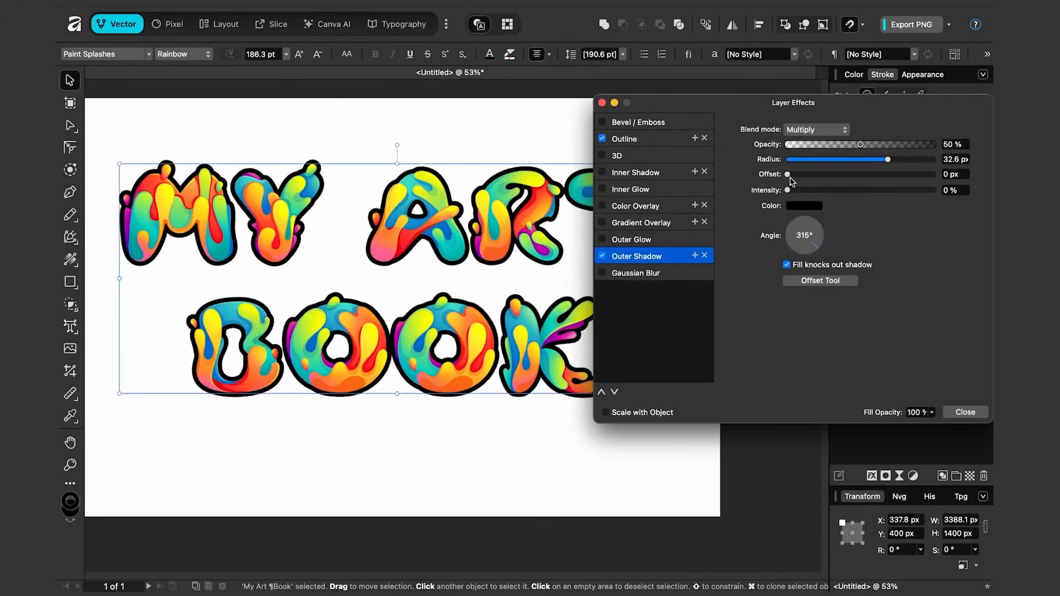
pyautogui.moveTo(788, 175); pyautogui.dragTo(858, 175)
pyautogui.moveTo(787, 189); pyautogui.dragTo(932, 160)
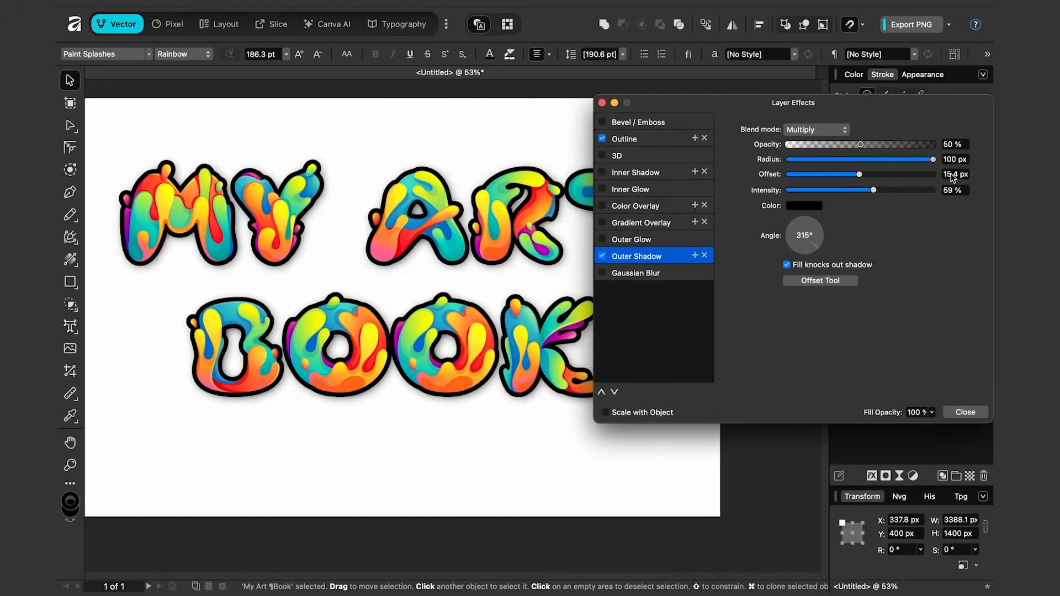
# Compare the text with and without the outer shadow, leave it enabled and close the layer effects
pyautogui.click(603, 256)
pyautogui.click(603, 257)
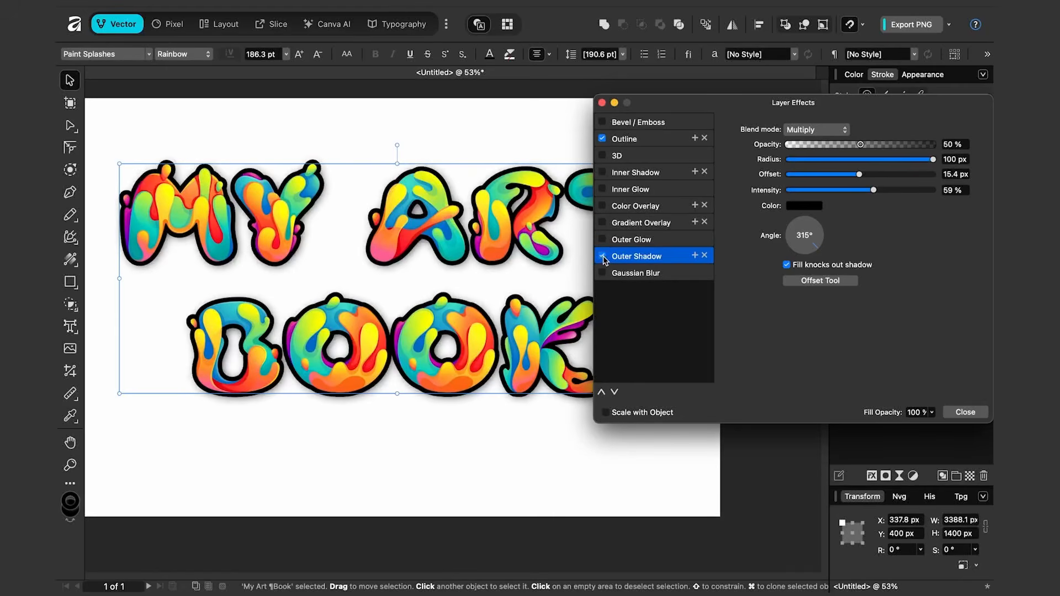
pyautogui.click(603, 256)
pyautogui.click(603, 257)
pyautogui.click(602, 102)
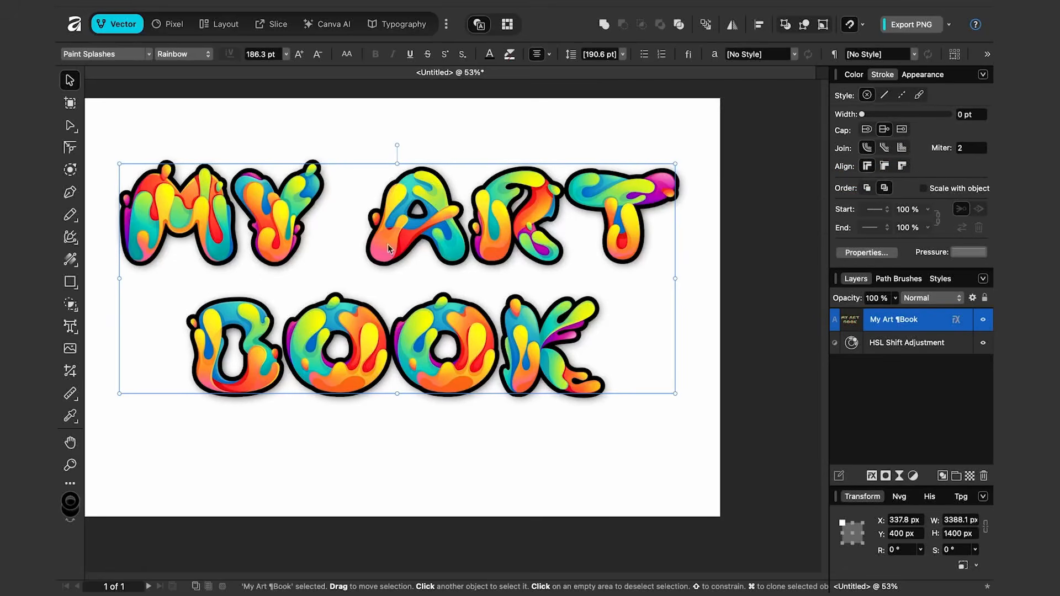
# Reopen the text's layer effects and turn off both the Outline and the Outer Shadow
pyautogui.click(955, 320)
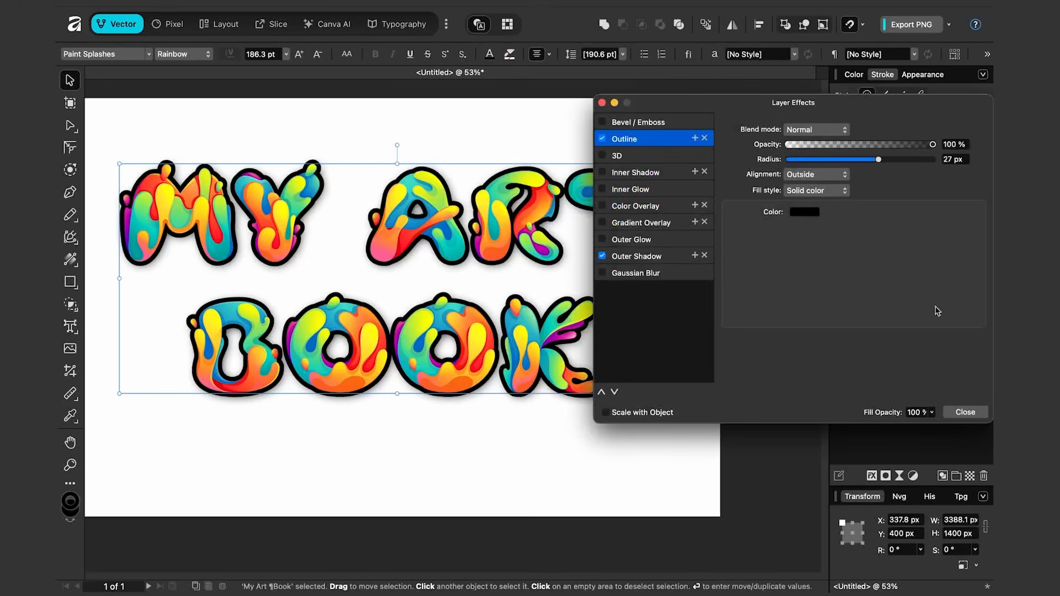
pyautogui.click(602, 138)
pyautogui.click(602, 255)
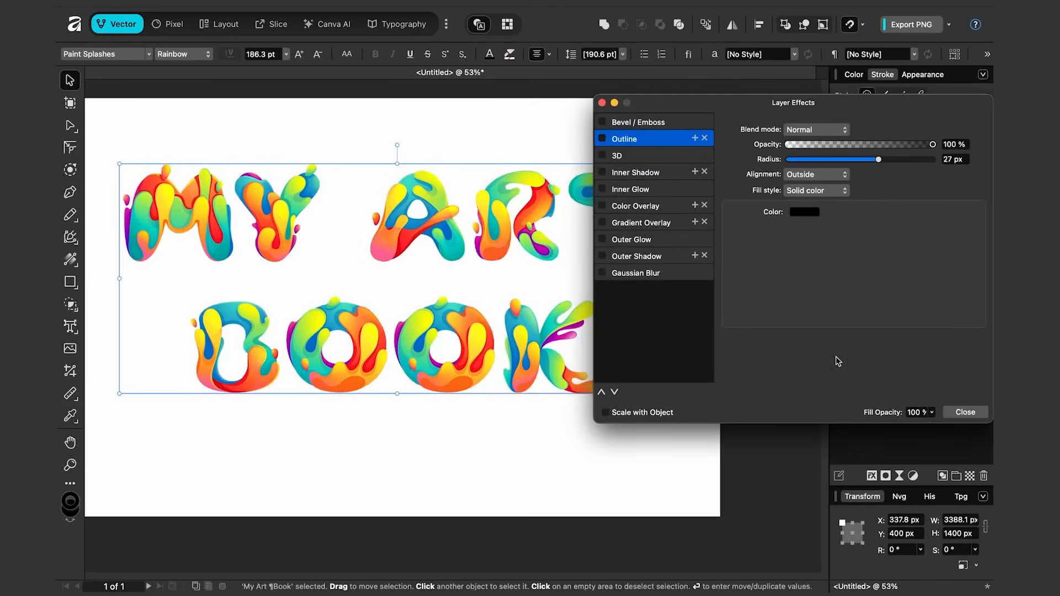
pyautogui.click(979, 416)
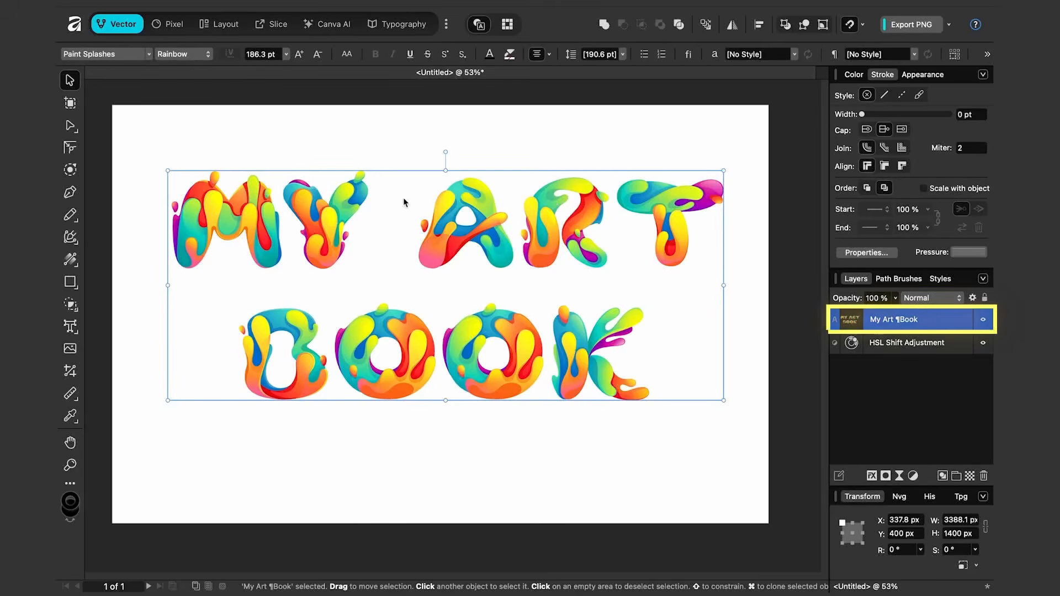
# Convert the My Art Book text to curves and select a yellow curve in the letter A with the Move Tool
pyautogui.rightClick(452, 221)
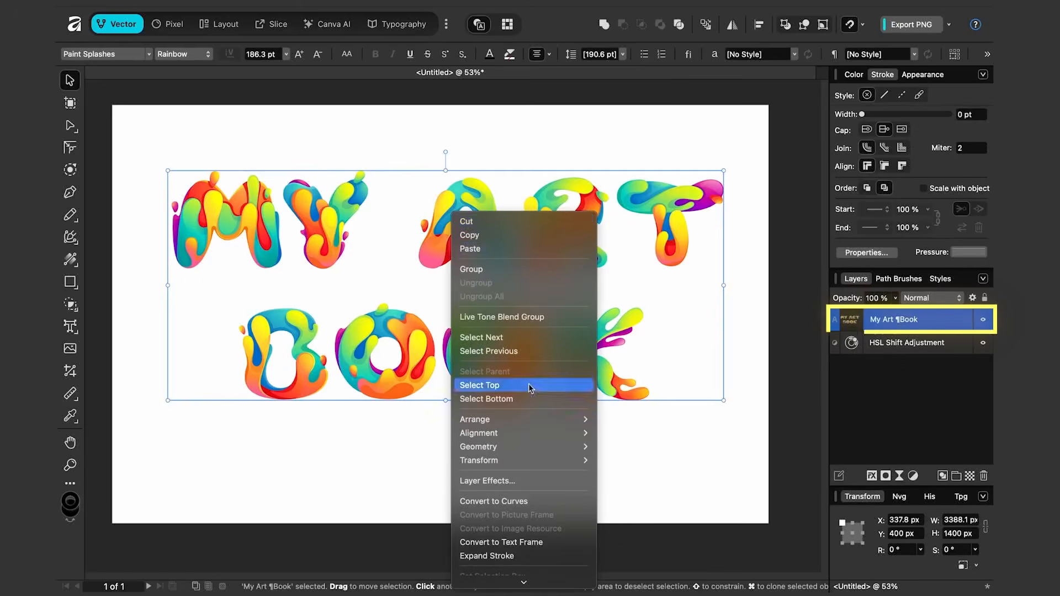
pyautogui.click(535, 501)
pyautogui.click(447, 209)
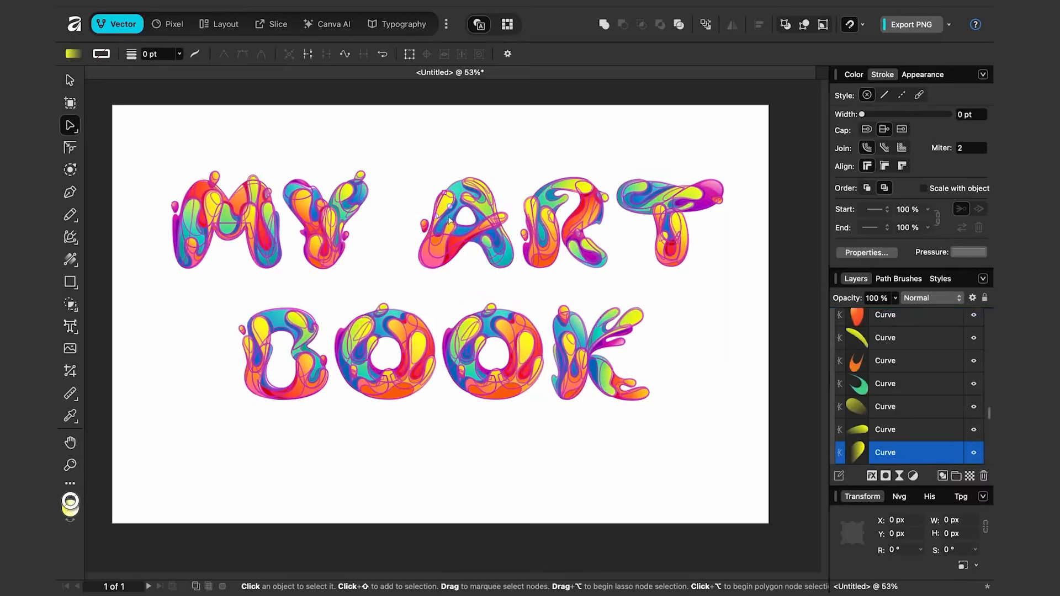
pyautogui.click(69, 82)
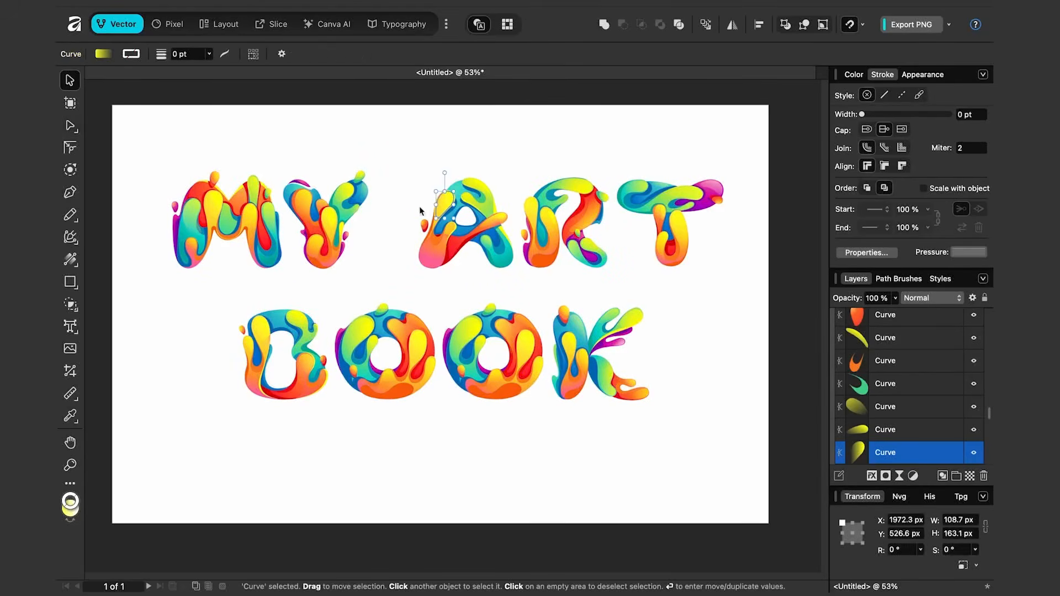
# Pull several individual colored curves out of the letter A to show that its pieces are separately editable
pyautogui.moveTo(440, 206); pyautogui.dragTo(443, 123)
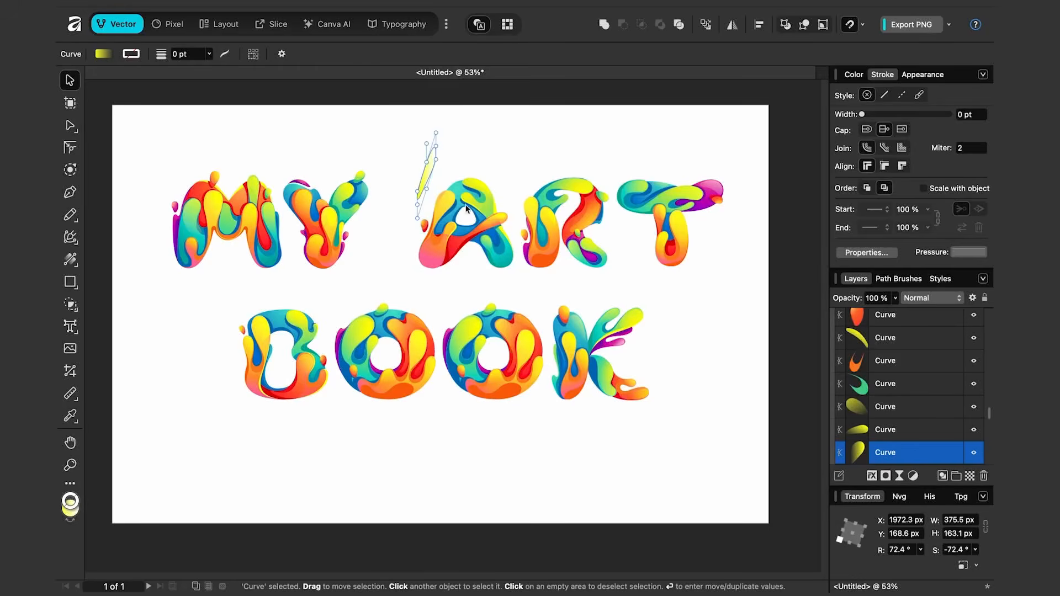
pyautogui.click(435, 209)
pyautogui.moveTo(445, 211); pyautogui.dragTo(475, 305)
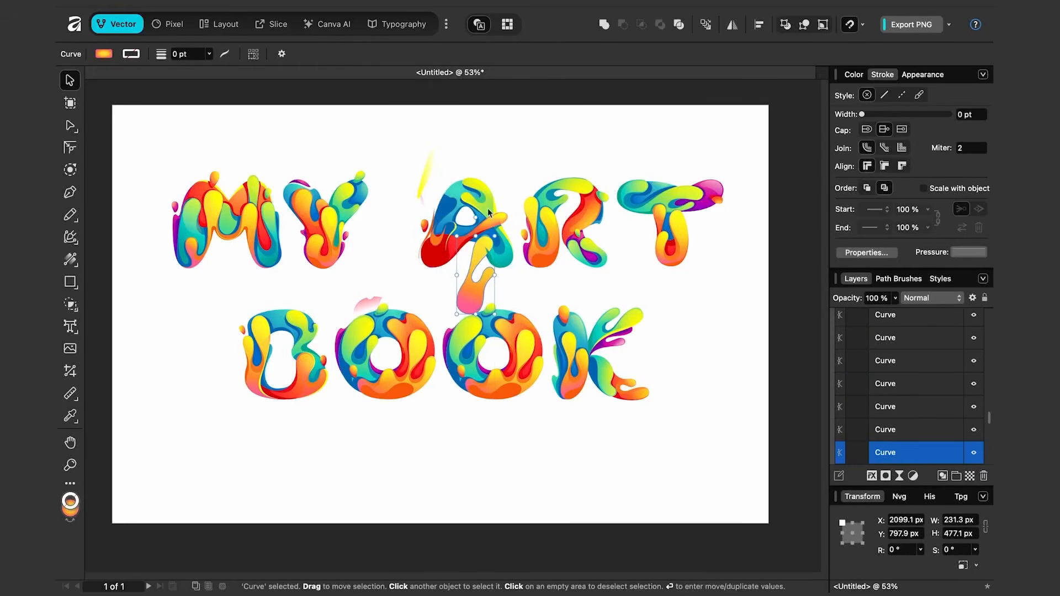
pyautogui.click(485, 191)
pyautogui.moveTo(486, 192); pyautogui.dragTo(563, 159)
pyautogui.moveTo(579, 194); pyautogui.dragTo(486, 167)
pyautogui.click(592, 167)
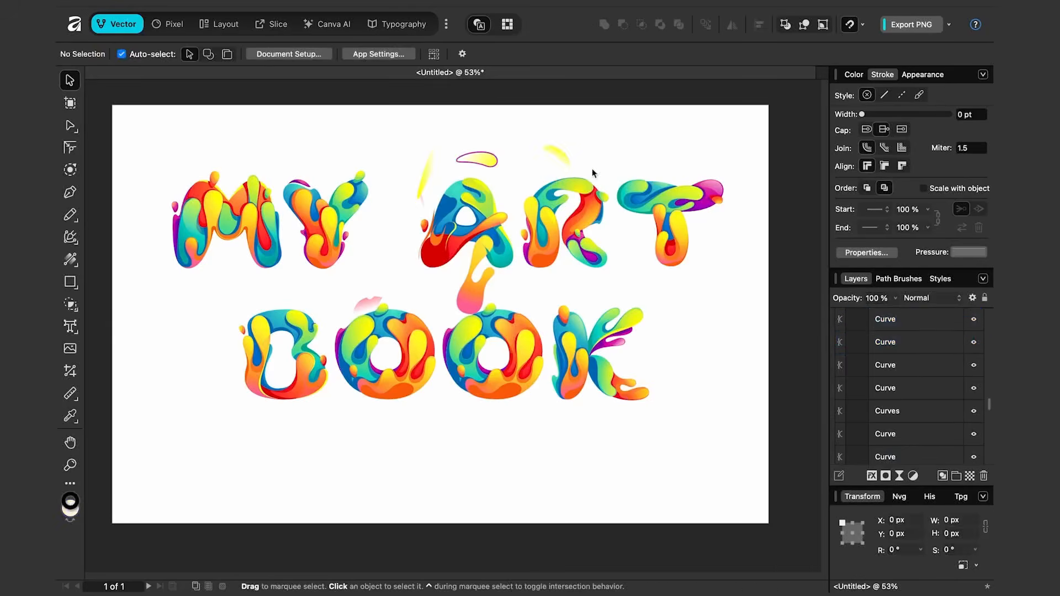
# Undo the curve moves and the conversion to curves, back to the editable My Art Book text
pyautogui.click(527, 339)
pyautogui.press('super+z')
pyautogui.press('super+z')
pyautogui.press('super+z')
pyautogui.press('super+z')
pyautogui.press('super+z')
pyautogui.press('super+z')
pyautogui.press('super+z')
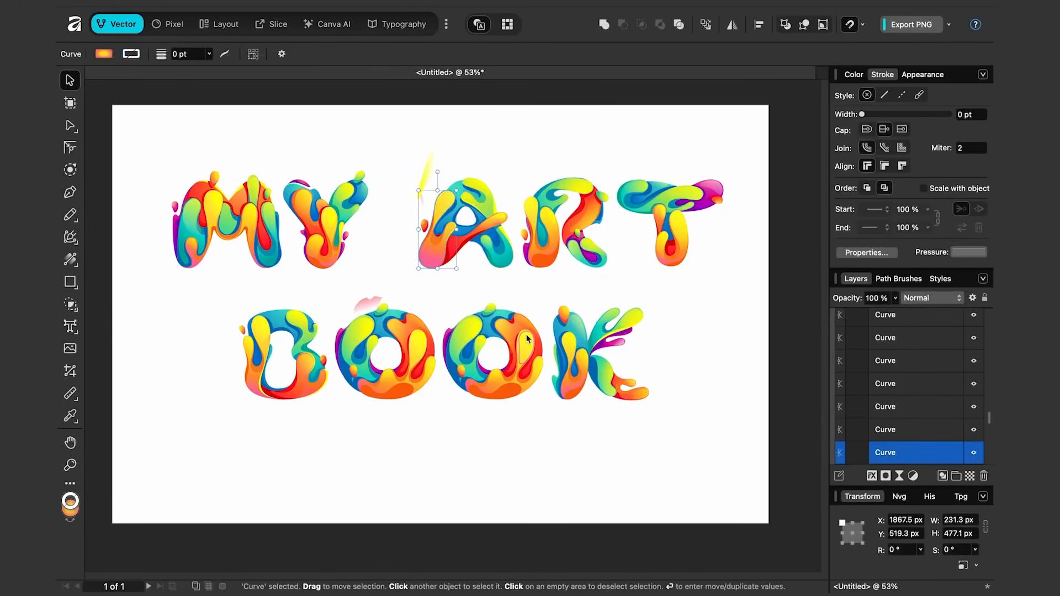
pyautogui.press('super+z')
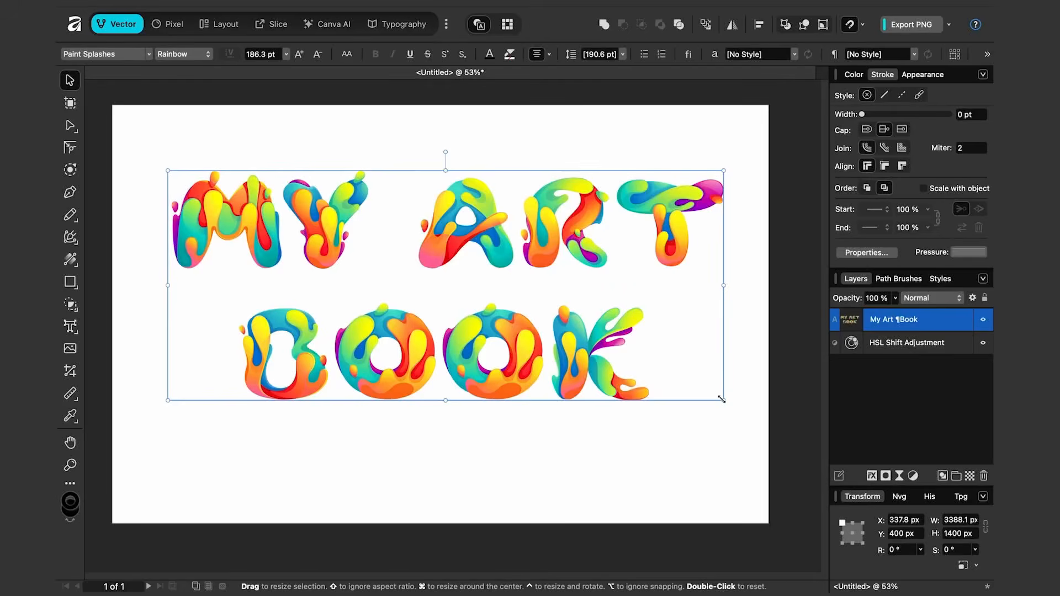
# Scale the text down to about 116.5 pt and place a duplicate below it at about X 934 px, Y 1275 px
pyautogui.moveTo(723, 401); pyautogui.dragTo(523, 278)
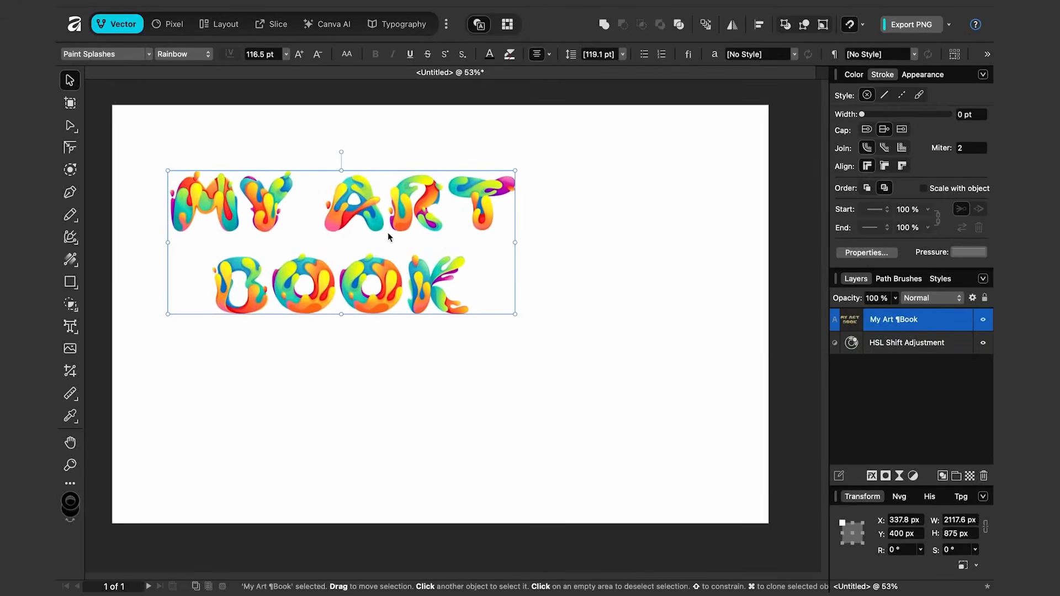
pyautogui.moveTo(387, 233)
pyautogui.mouseDown()
pyautogui.moveTo(499, 201)
pyautogui.moveTo(491, 183)
pyautogui.moveTo(495, 379)
pyautogui.mouseUp()
pyautogui.click(495, 264)
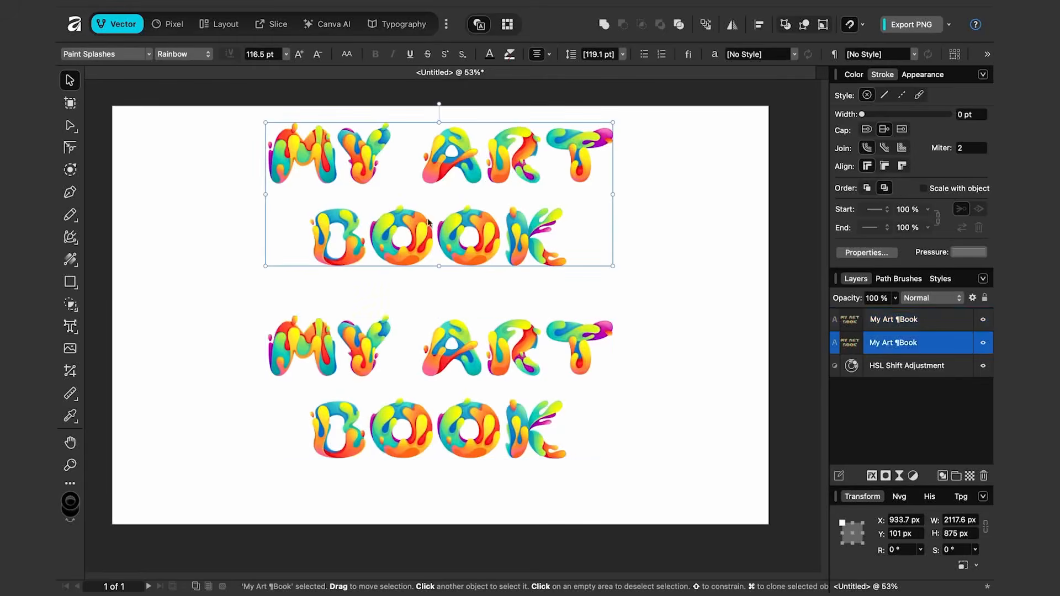
# Convert the lower My Art Book copy to curves and clear the selection to compare it with the text above
pyautogui.click(507, 349)
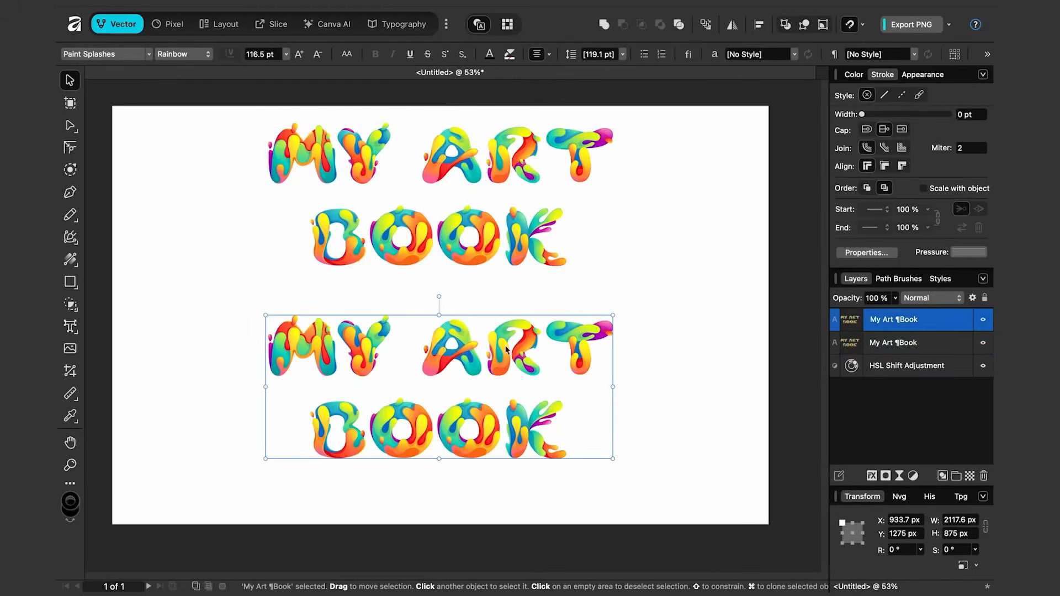
pyautogui.rightClick(503, 358)
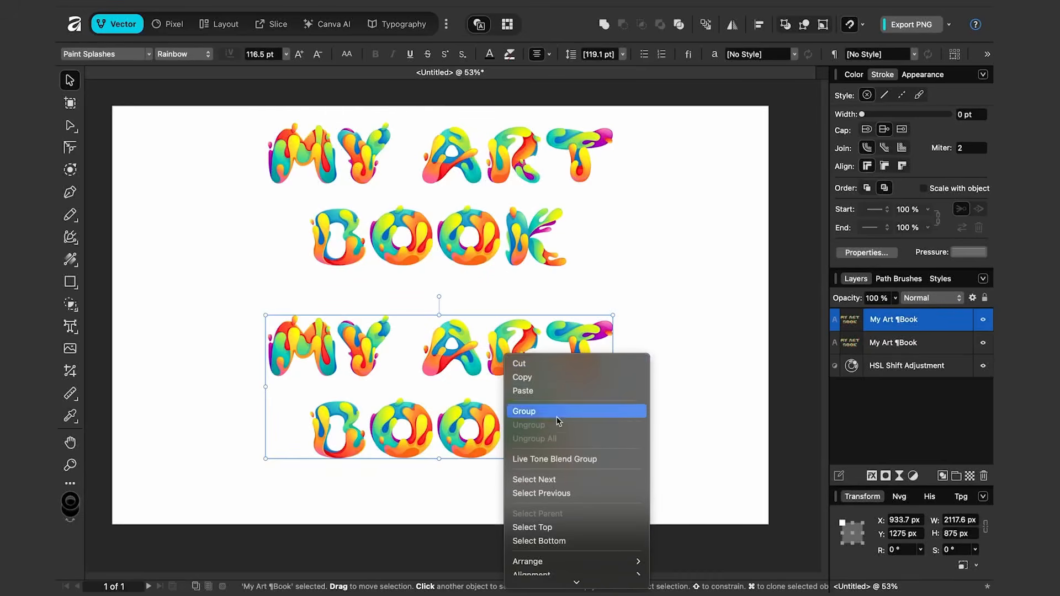
pyautogui.click(546, 534)
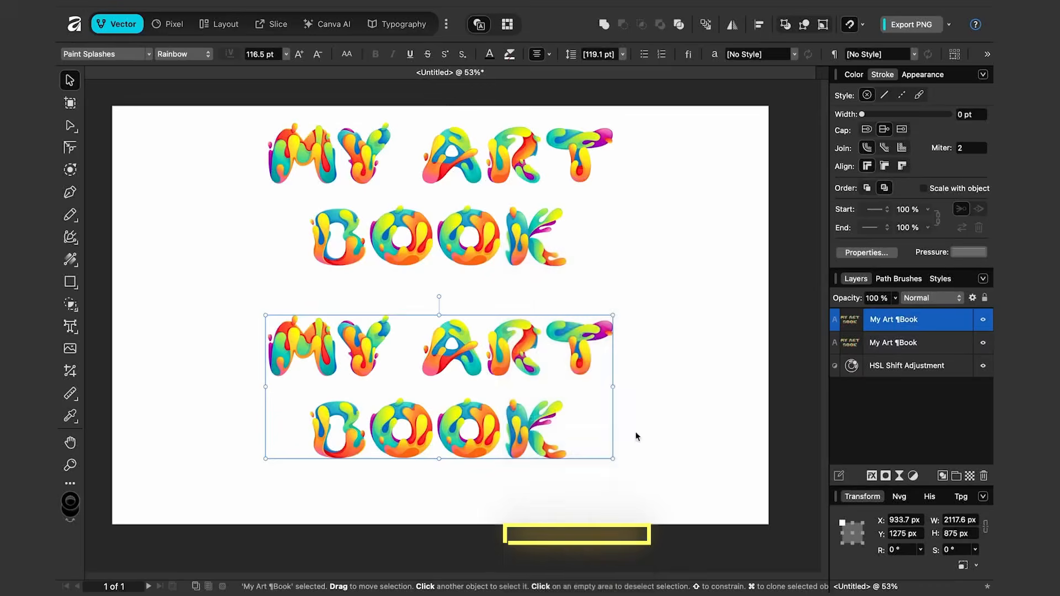
pyautogui.click(682, 296)
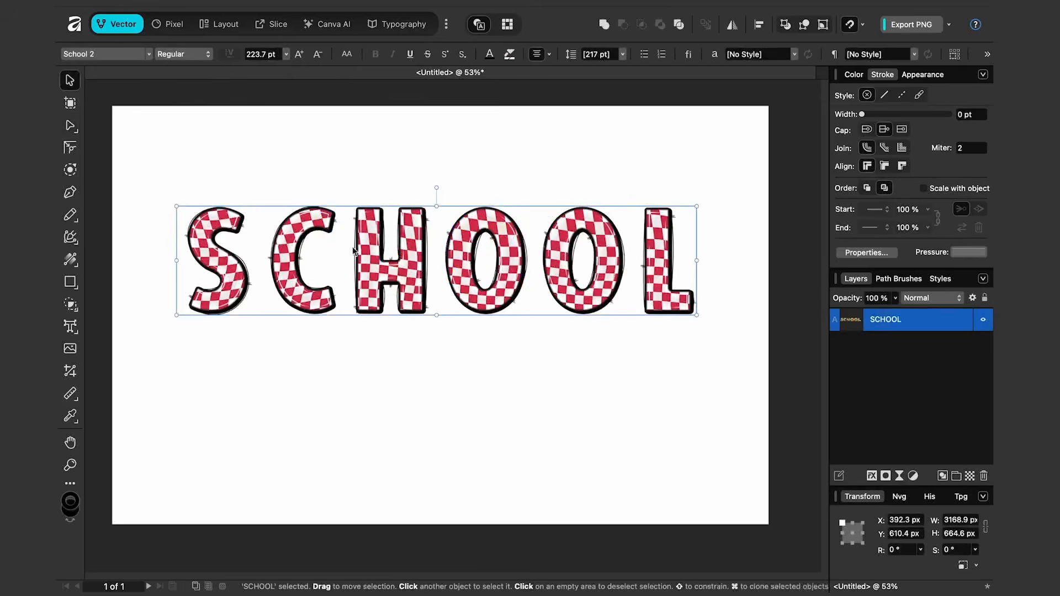
# Convert the red-checkered SCHOOL text to curves and deselect it to inspect its colors
pyautogui.rightClick(415, 222)
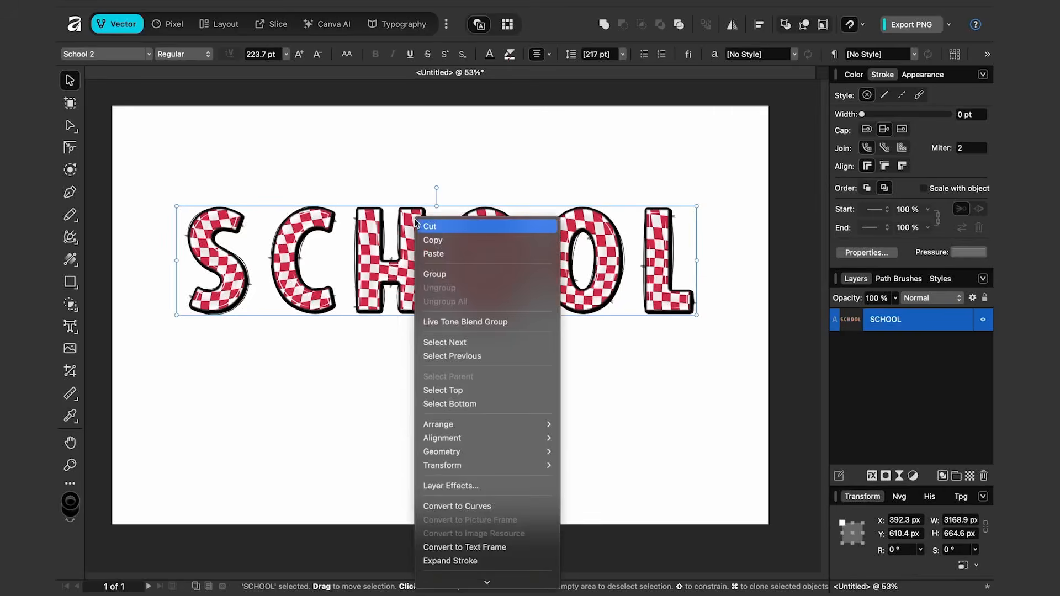
pyautogui.click(497, 507)
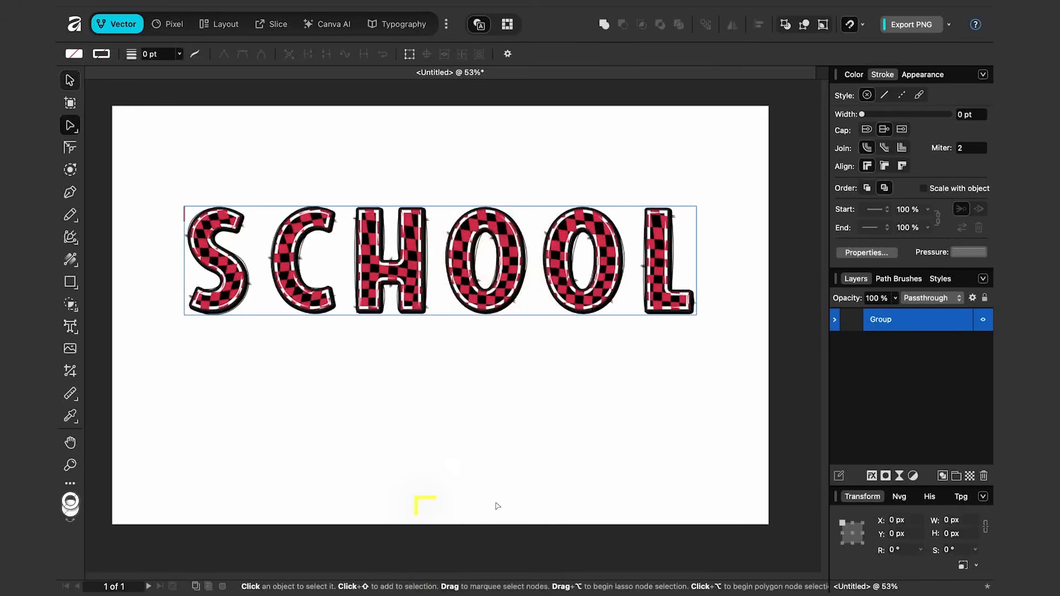
pyautogui.click(507, 431)
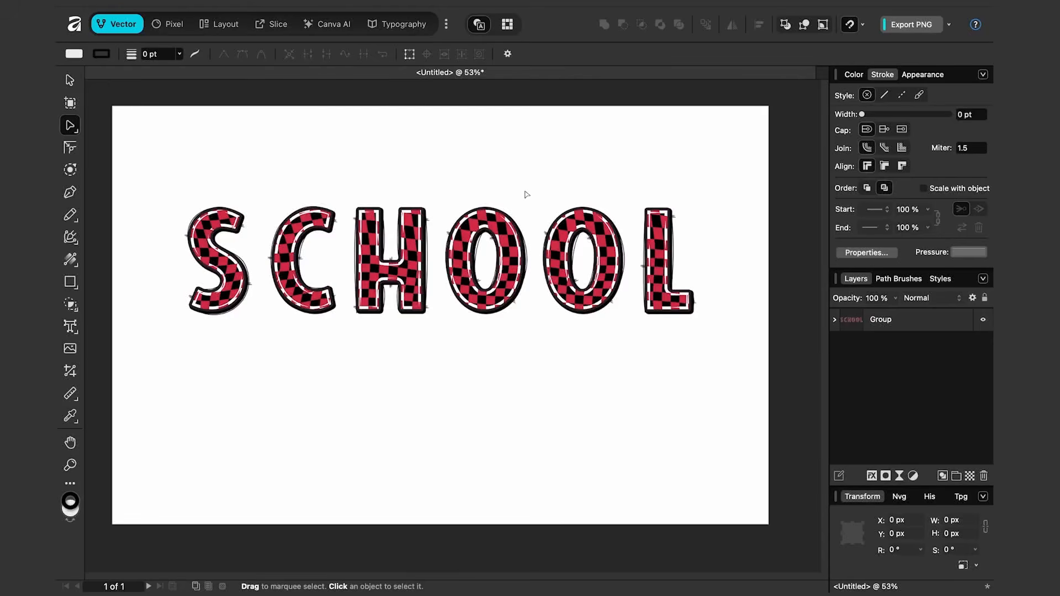
# Undo the curve conversion of the SCHOOL text to restore the editable text
pyautogui.press('super+a')
pyautogui.press('super+a')
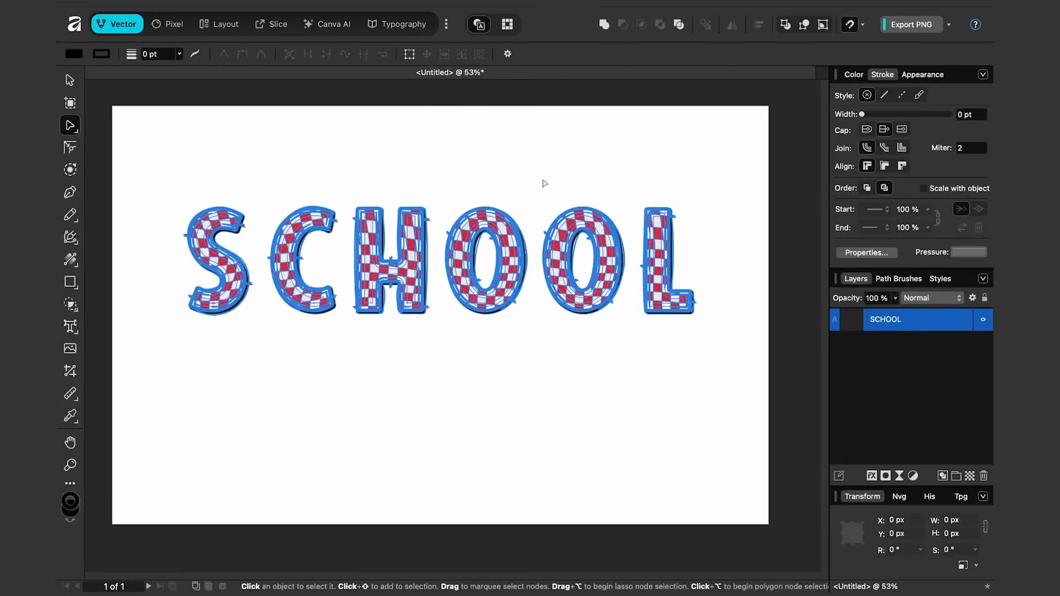
pyautogui.click(417, 188)
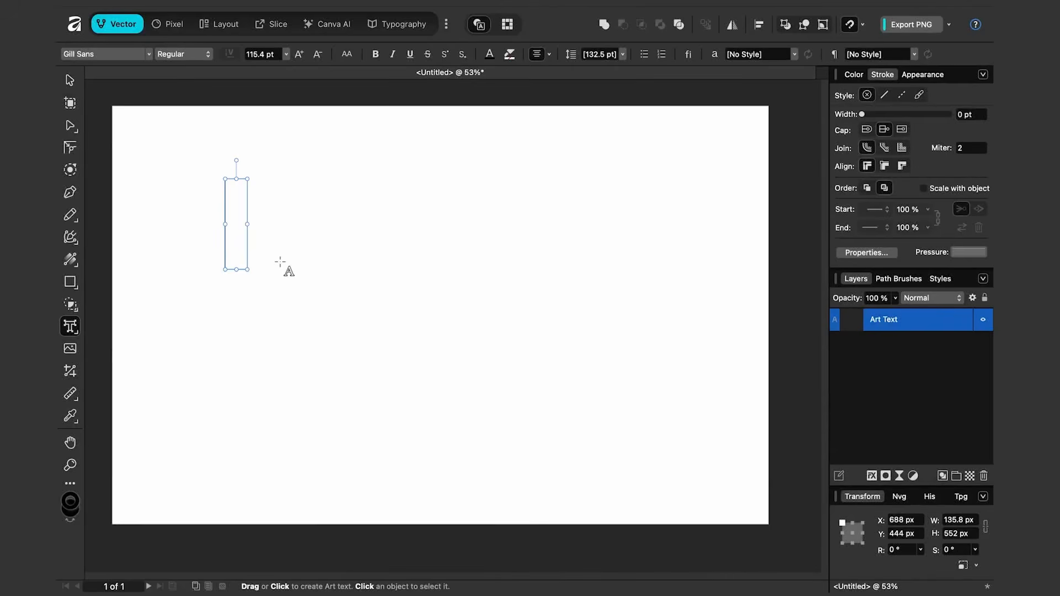
# Enter the art text GILBERT, enlarge it to about 165.5 pt and place it at about X 666 px, Y 793 px
pyautogui.write('GILBERT')
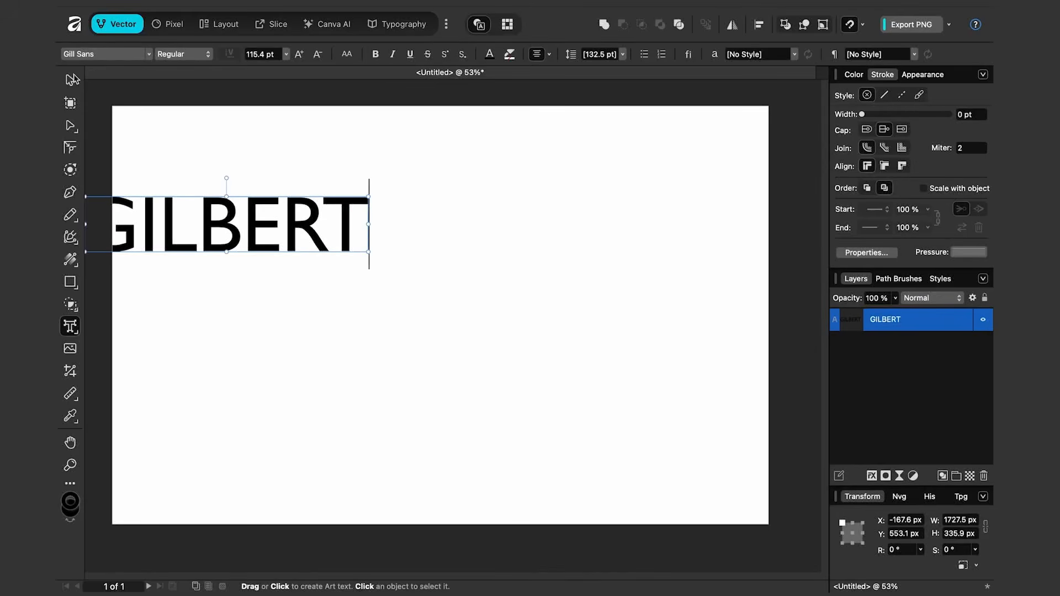
pyautogui.press('Escape')
pyautogui.moveTo(368, 252); pyautogui.dragTo(499, 278)
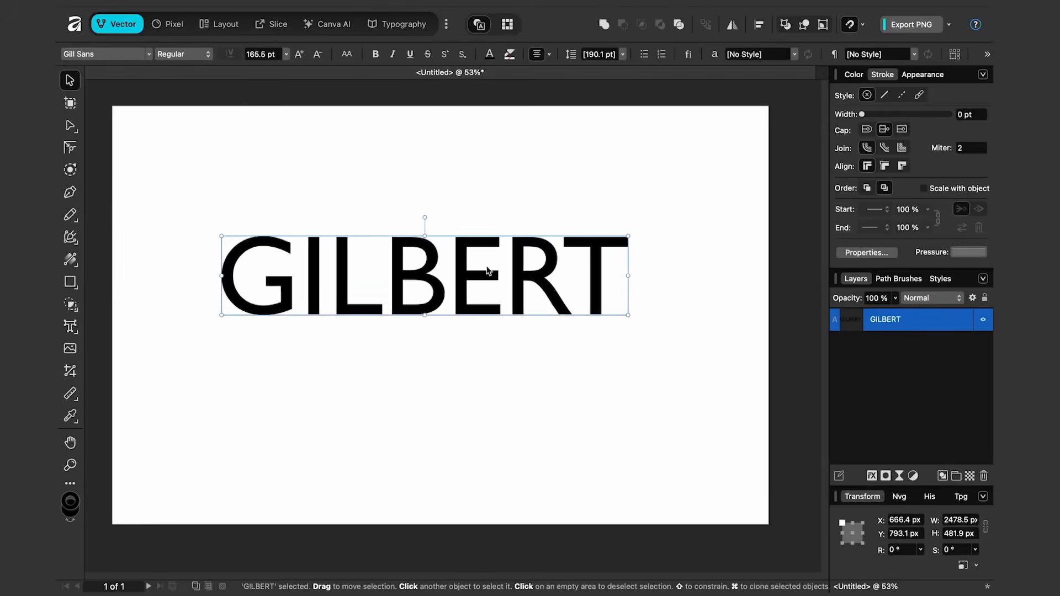
# Set the GILBERT text in the Gilbert Color font, enlarge it to about 225.2 pt and move it to about X 396 px, Y 617 px
pyautogui.click(116, 53)
pyautogui.write('gil')
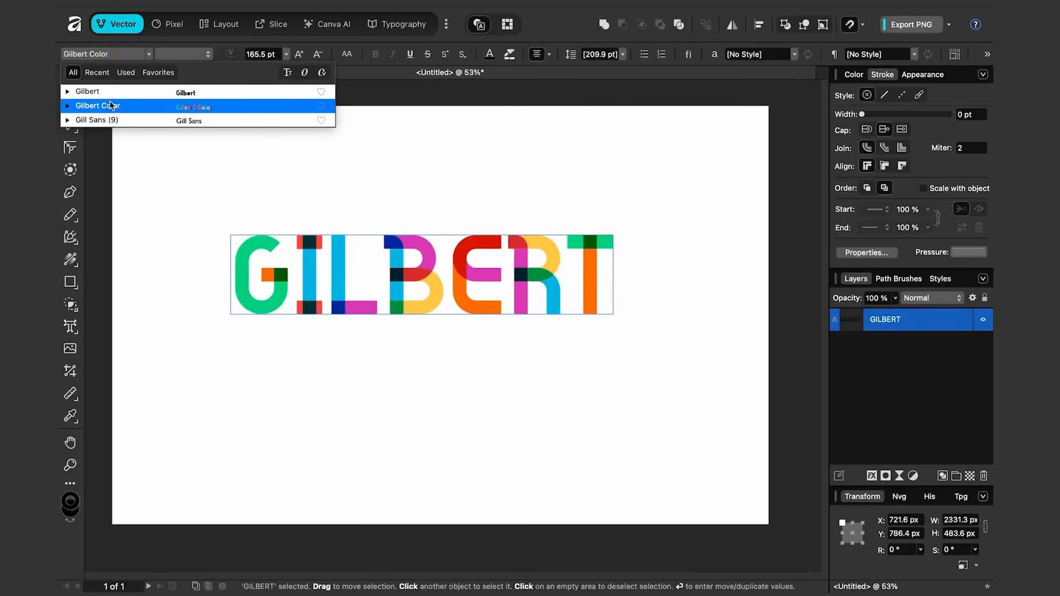
pyautogui.click(111, 104)
pyautogui.moveTo(612, 315); pyautogui.dragTo(727, 390)
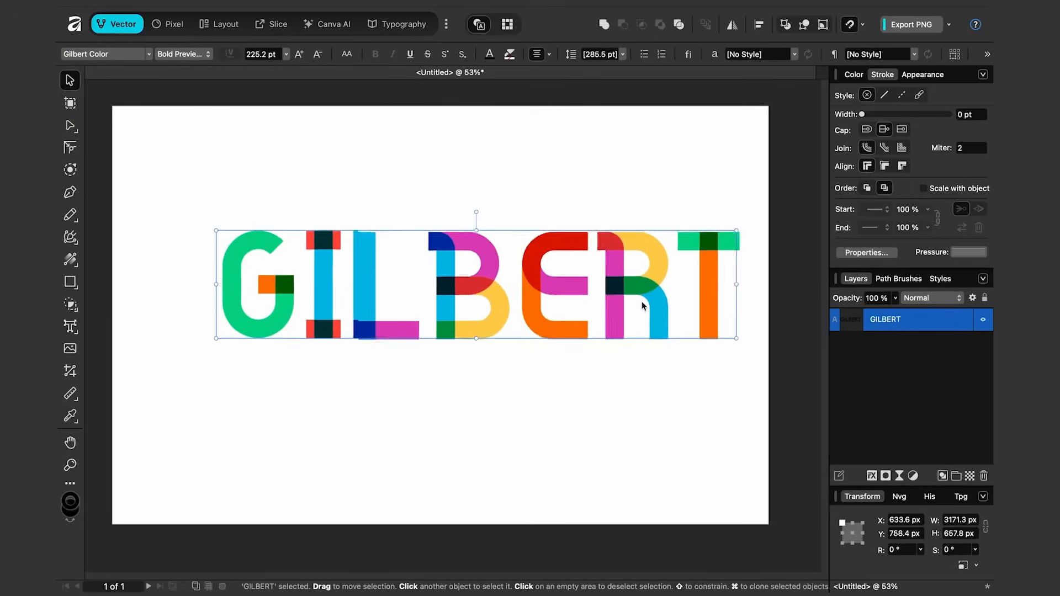
pyautogui.moveTo(642, 305); pyautogui.dragTo(602, 282)
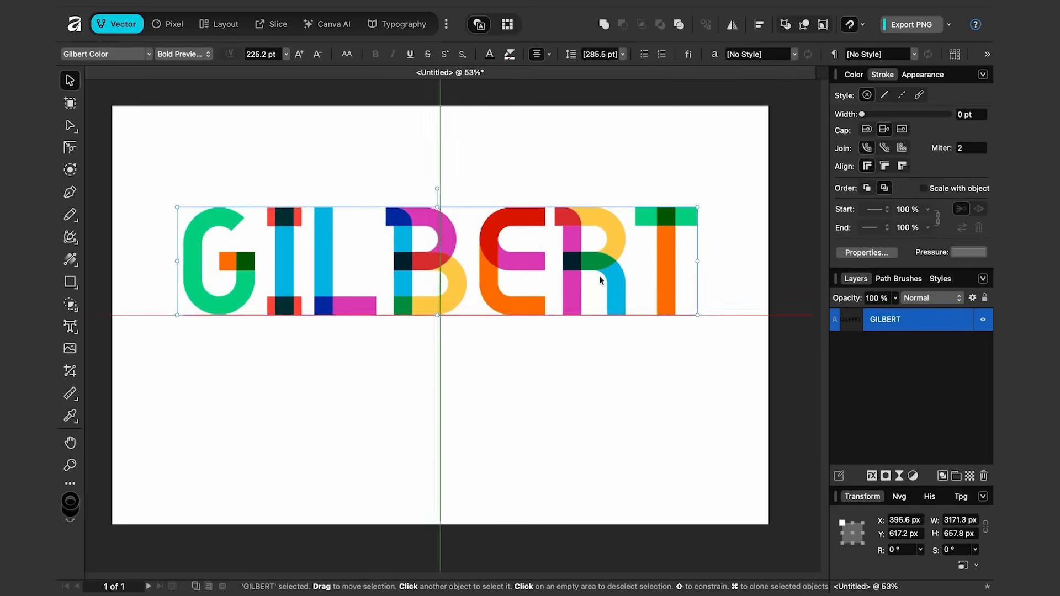
# Switch to the Typography workspace and try Alternates 2, 1, 3, 4 and 5 on the GILBERT text
pyautogui.click(405, 24)
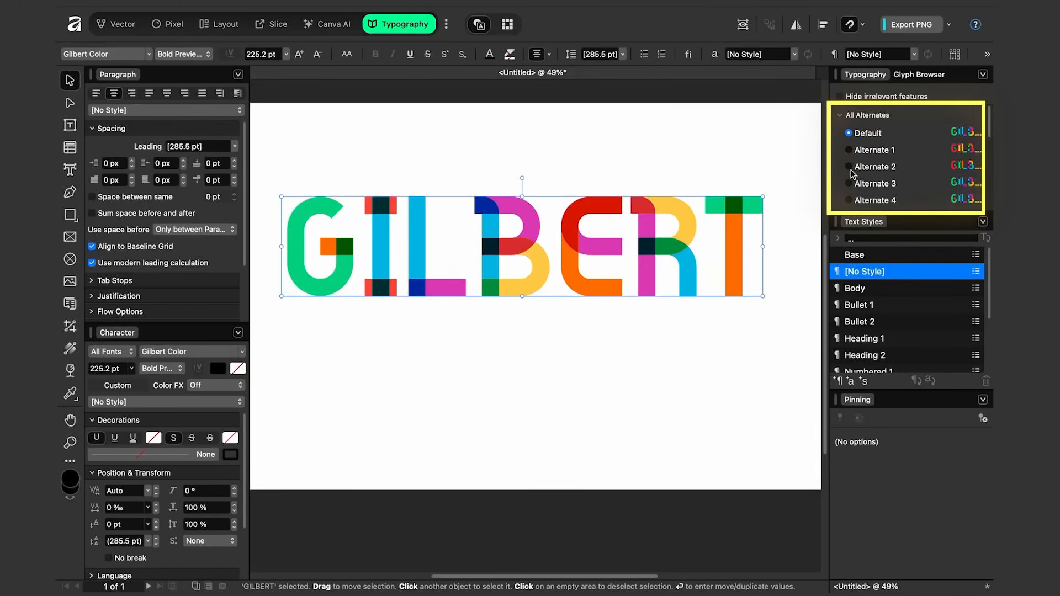
pyautogui.click(869, 168)
pyautogui.click(877, 153)
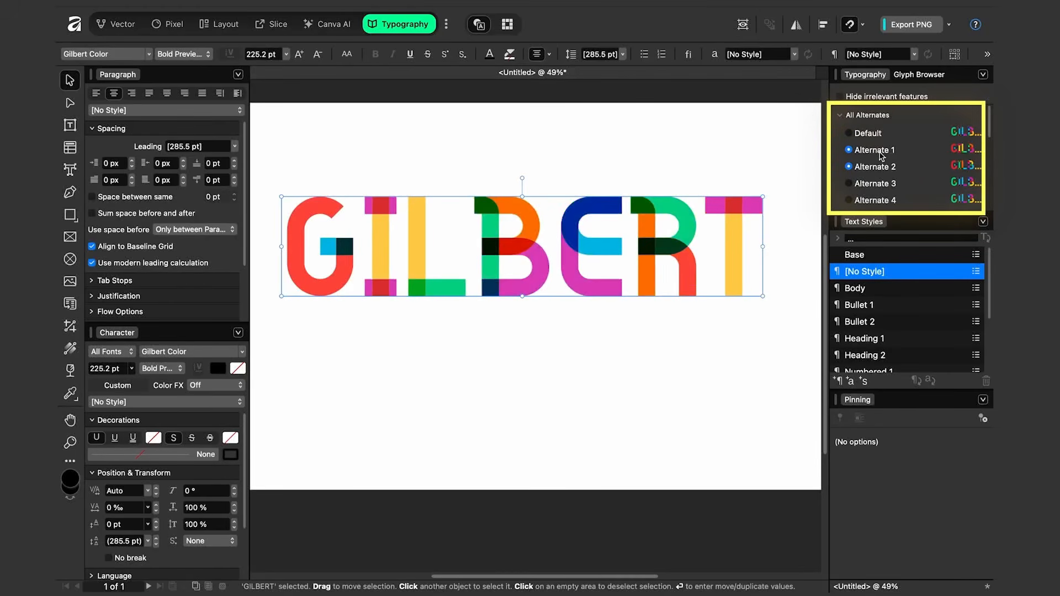
pyautogui.click(882, 185)
pyautogui.click(878, 200)
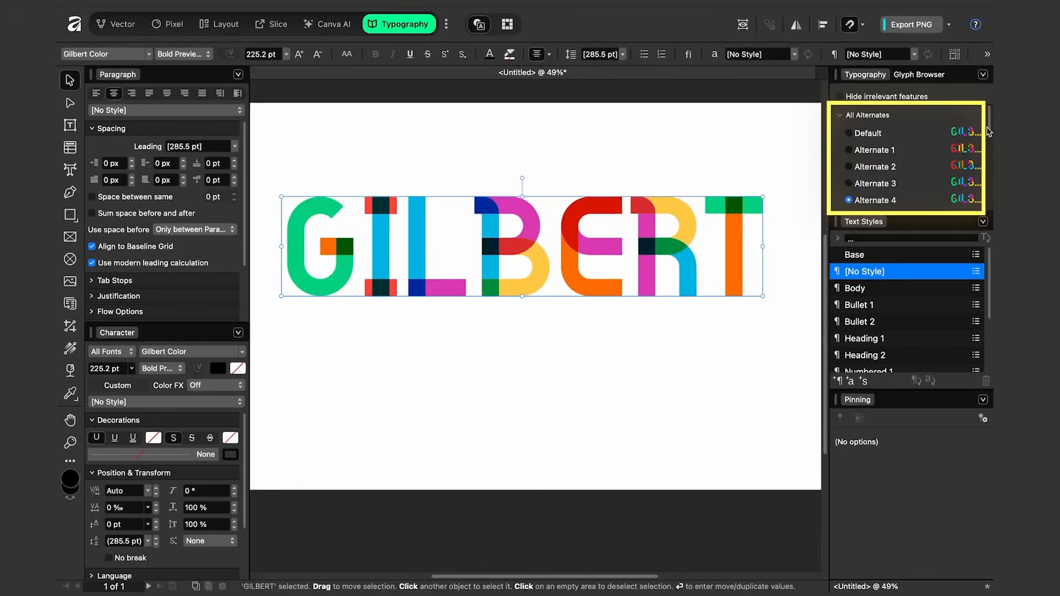
pyautogui.scroll(-1, 991, 132)
pyautogui.scroll(-2, 990, 132)
pyautogui.click(877, 175)
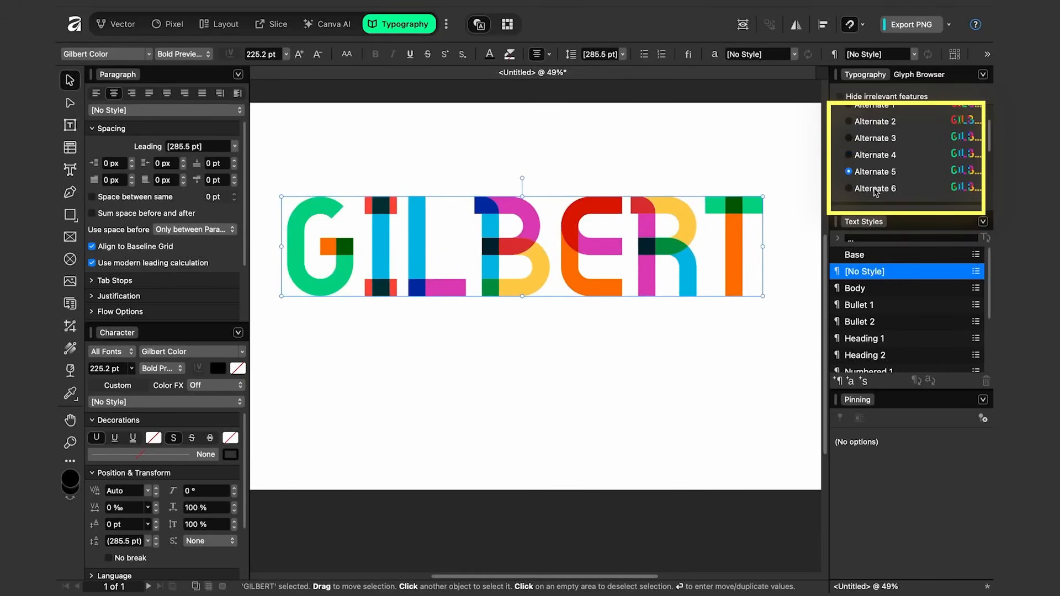